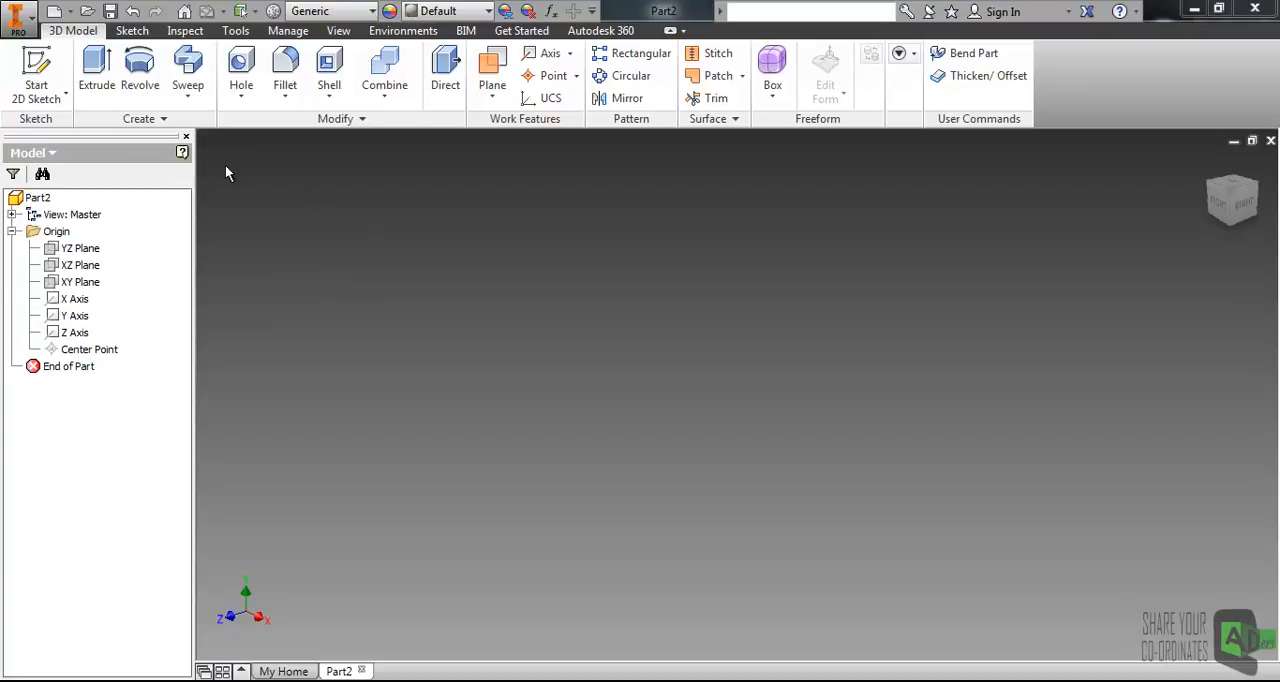
Start a new 3D sketch in the part and dismiss the save reminder.
click(62, 94)
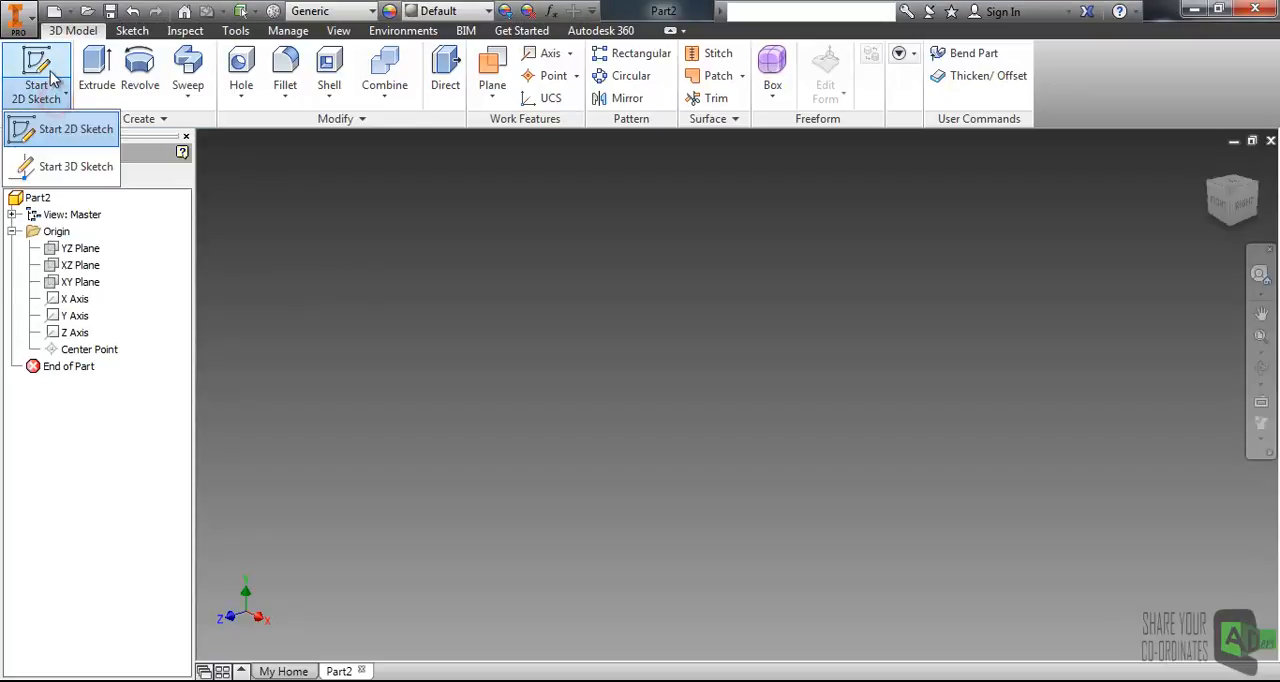
click(62, 172)
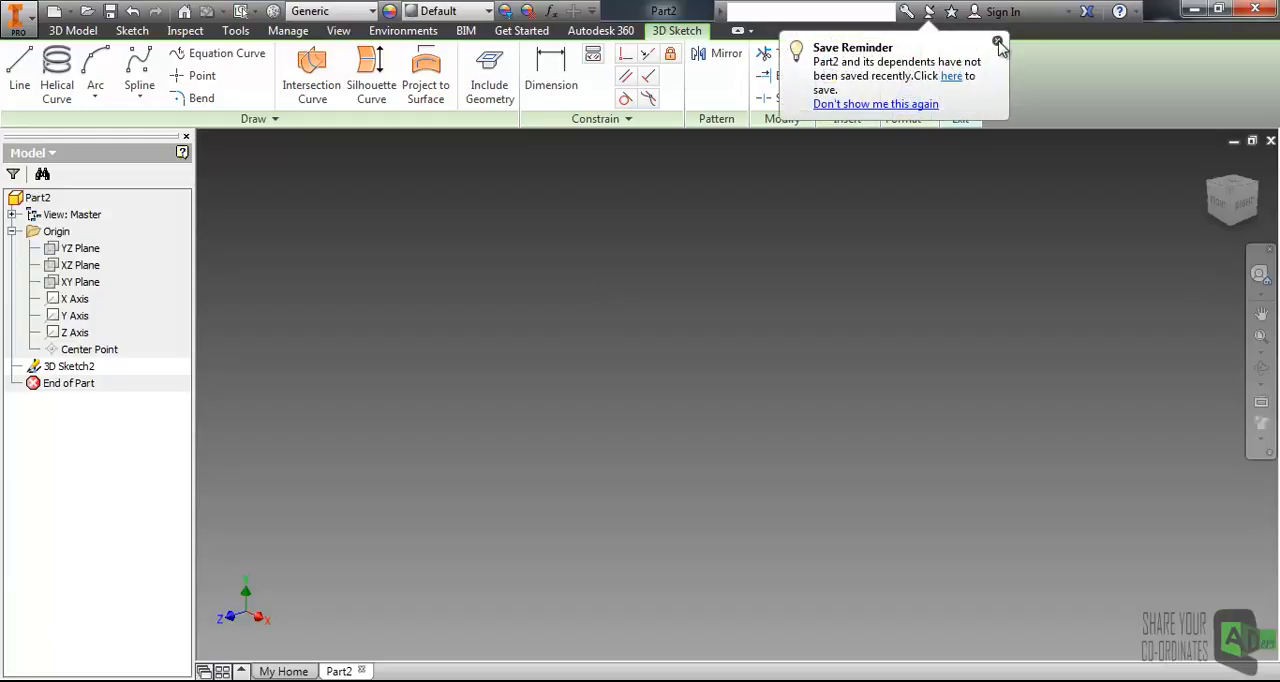
click(997, 43)
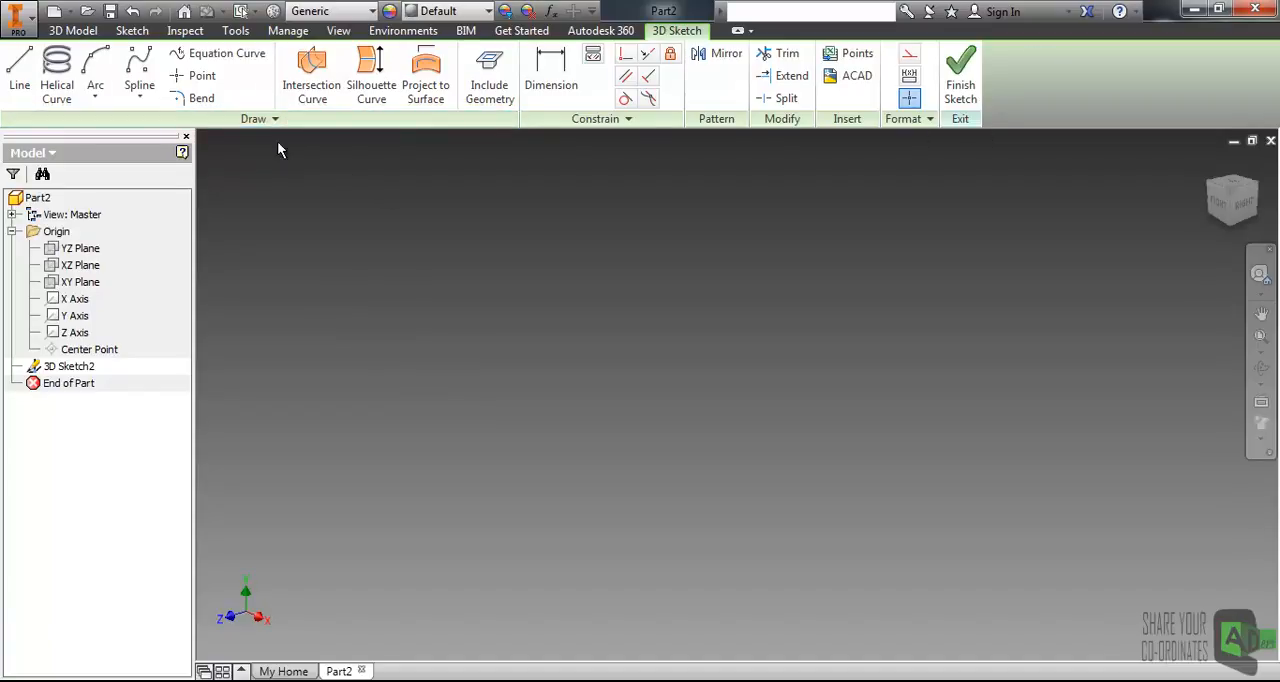
click(265, 119)
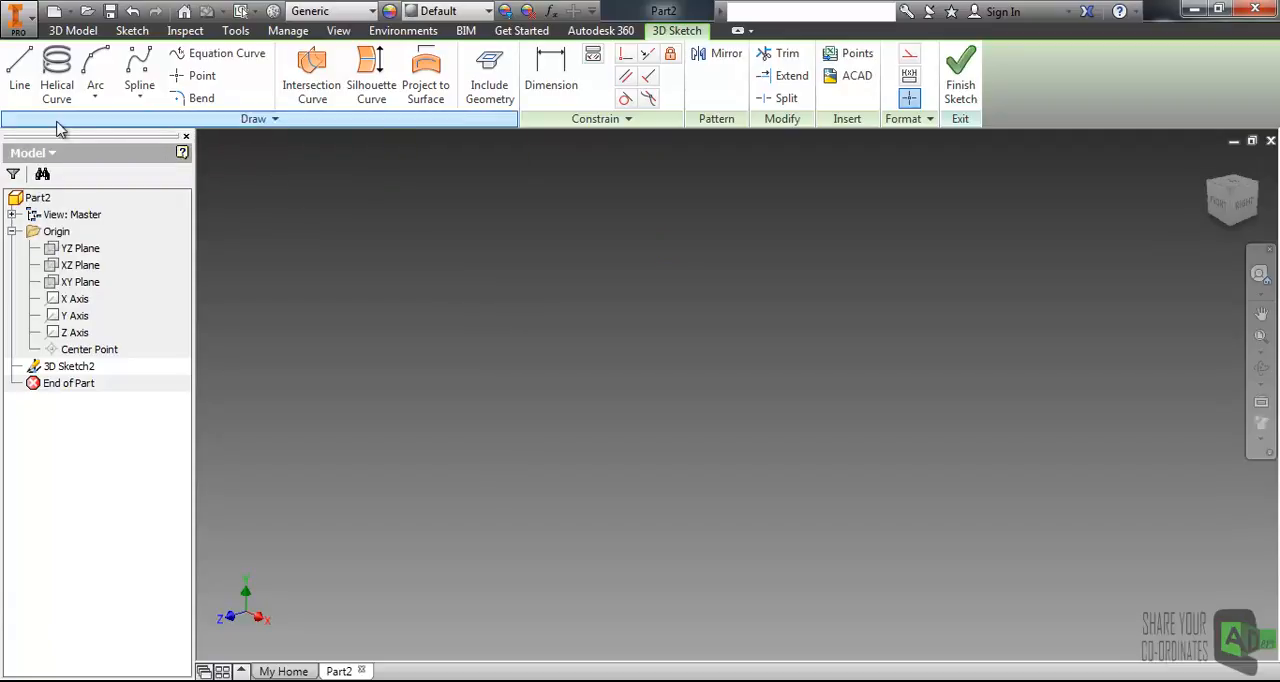
Draw a chain of four connected line segments in the 3D sketch, with the first segment parallel to the X axis.
click(22, 88)
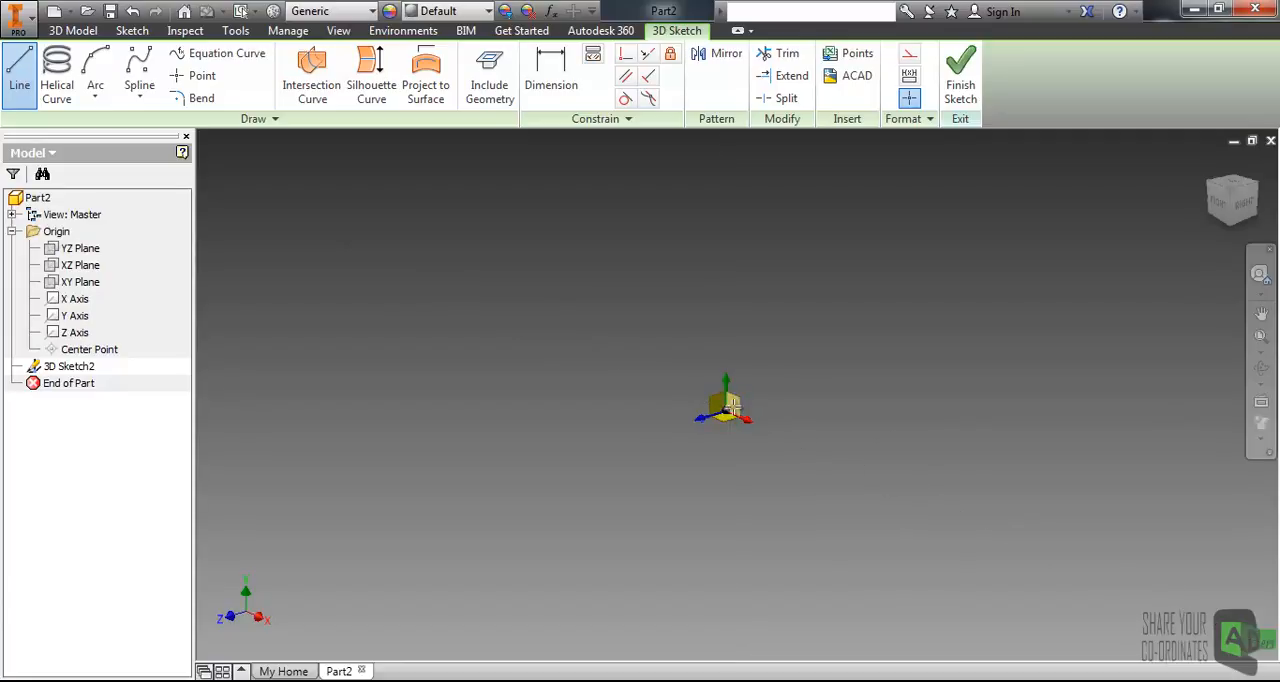
click(734, 400)
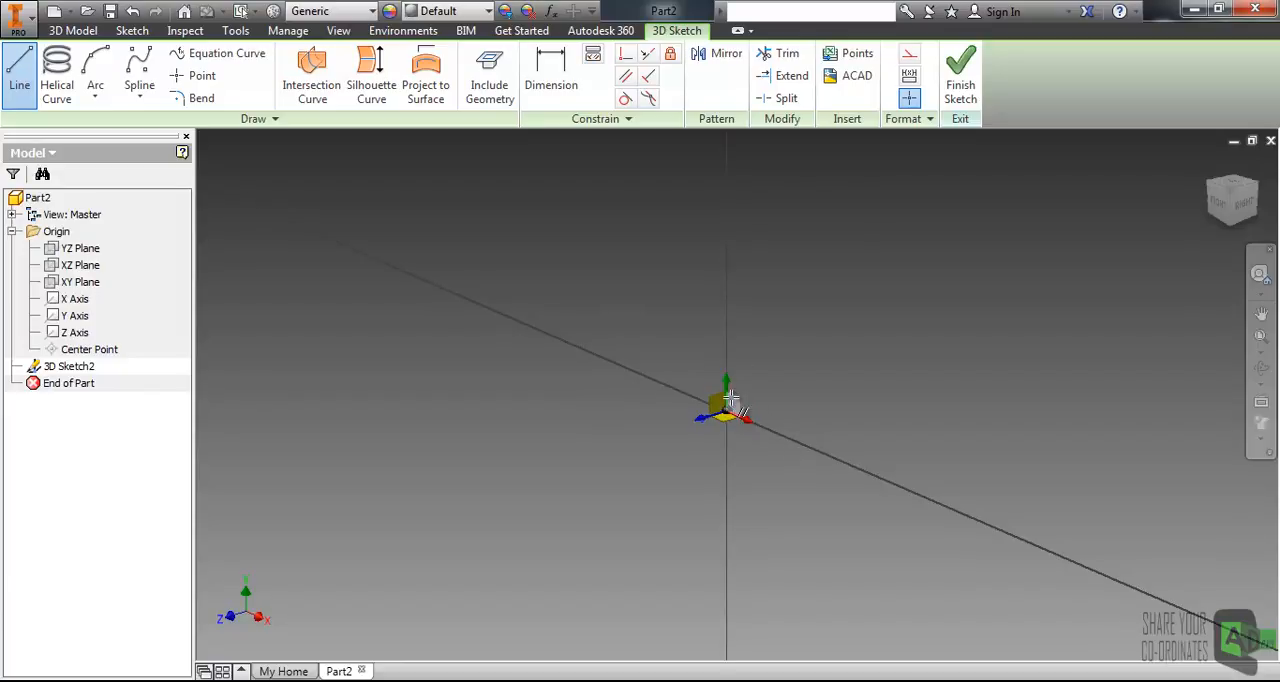
click(746, 366)
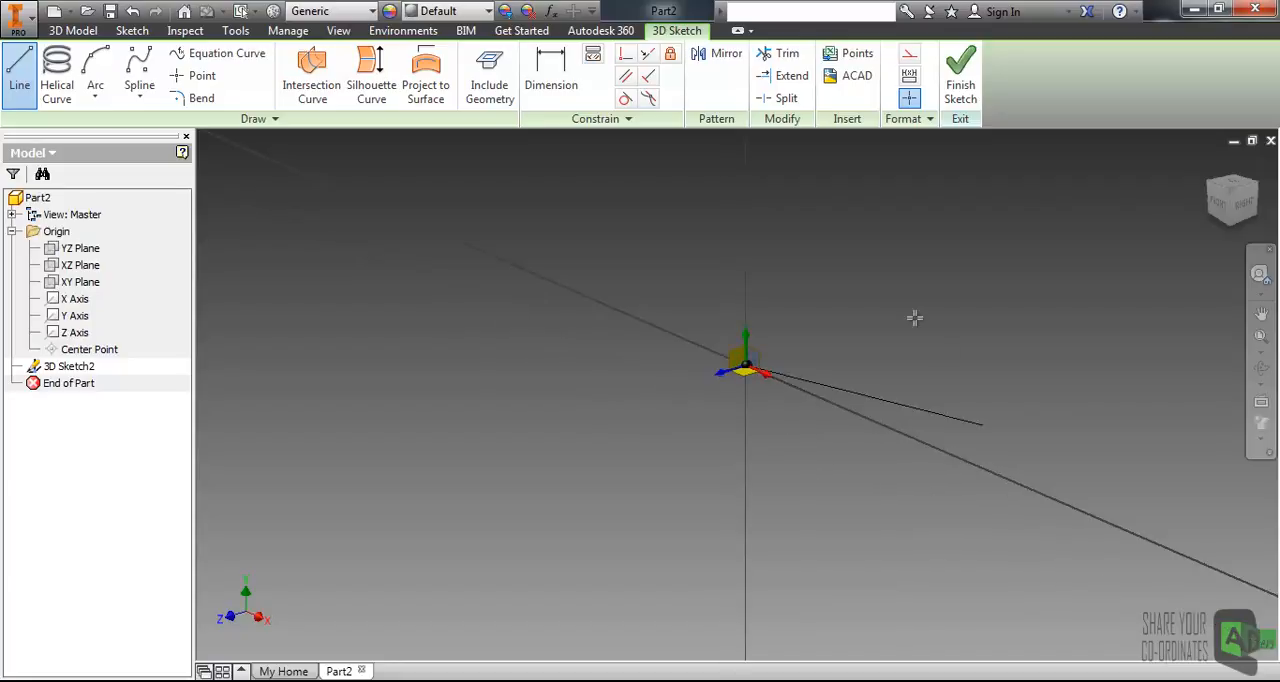
click(975, 467)
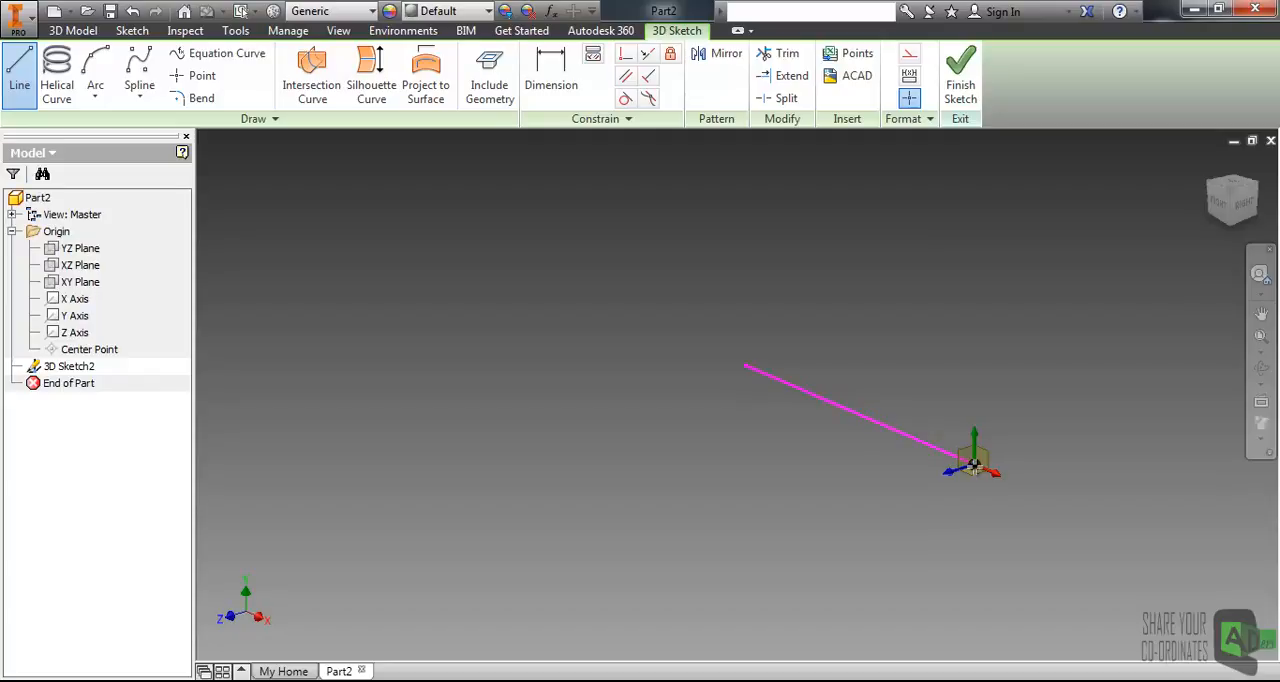
click(962, 455)
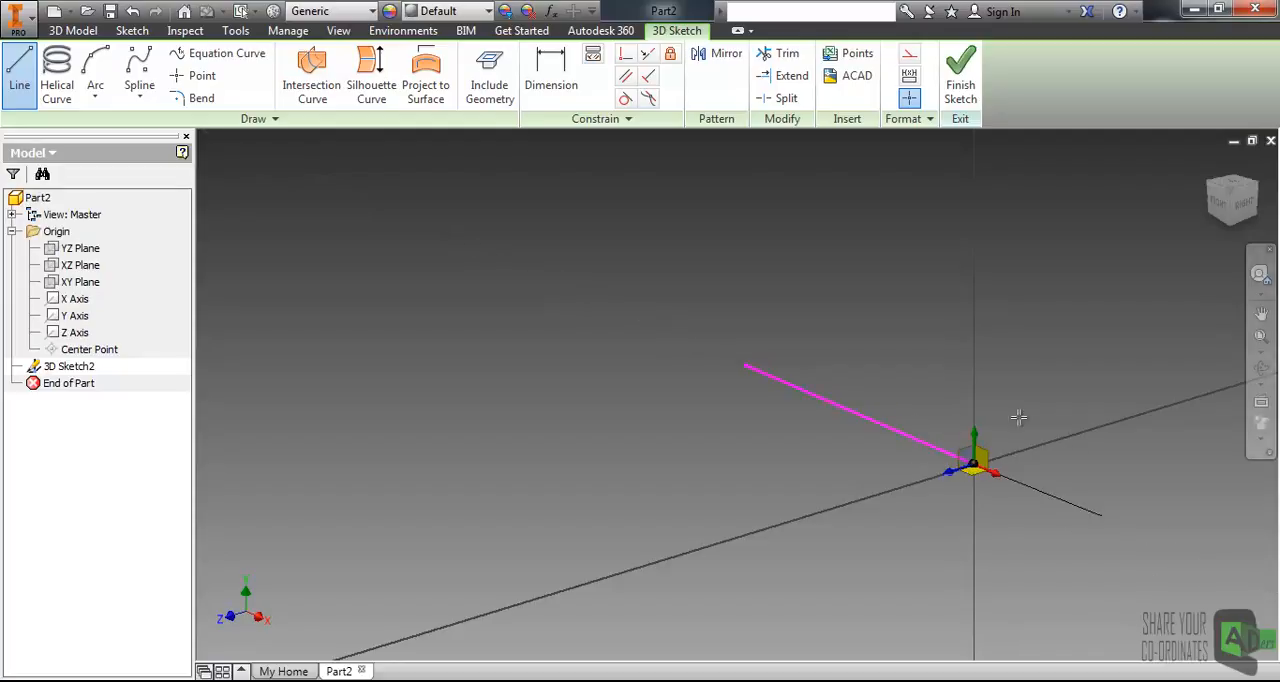
click(875, 316)
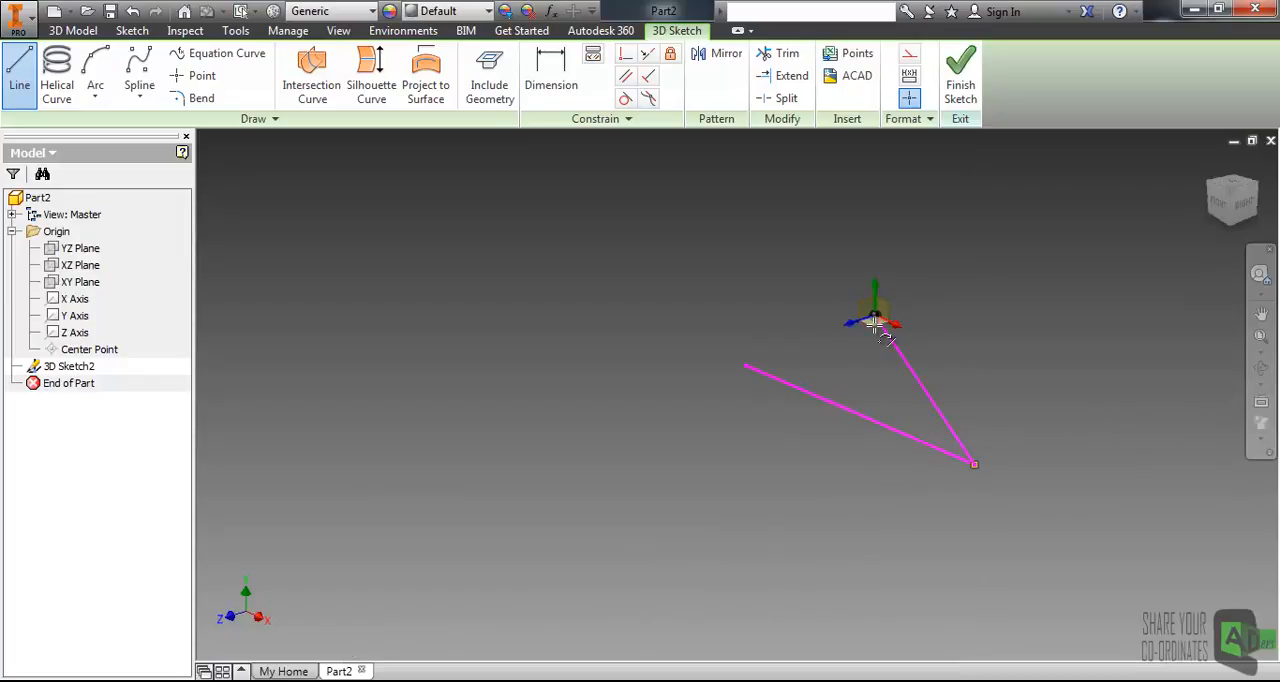
click(997, 552)
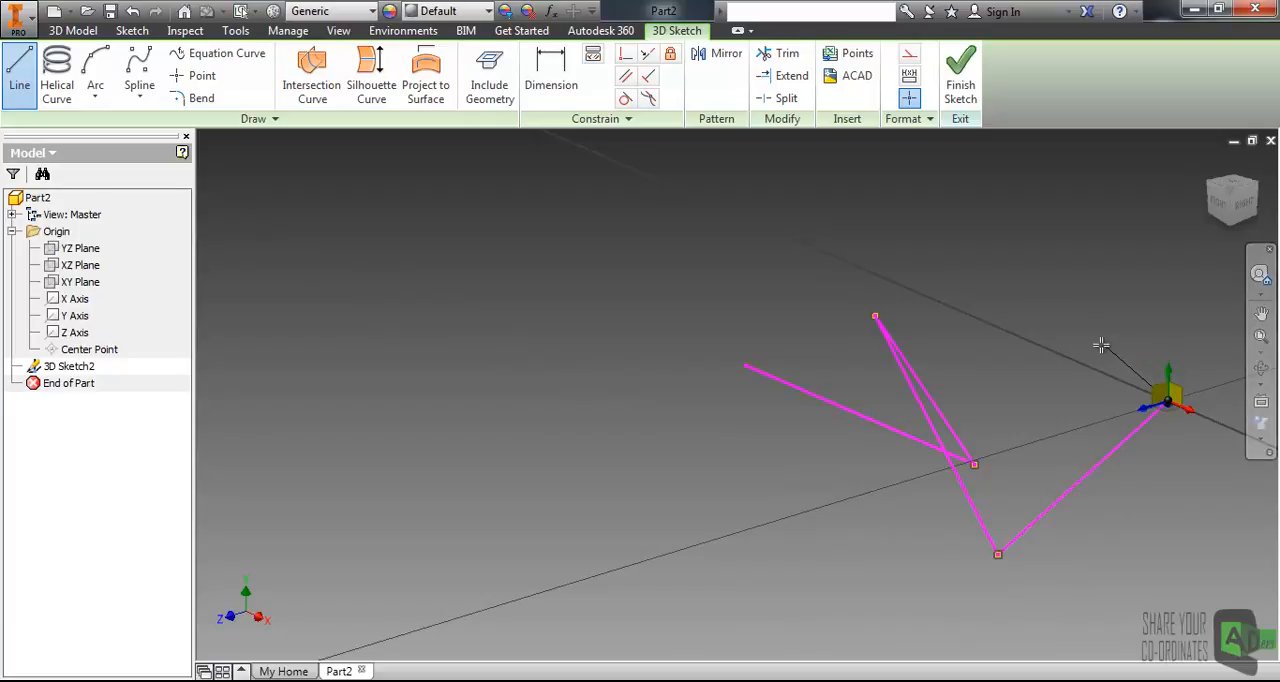
key(Escape)
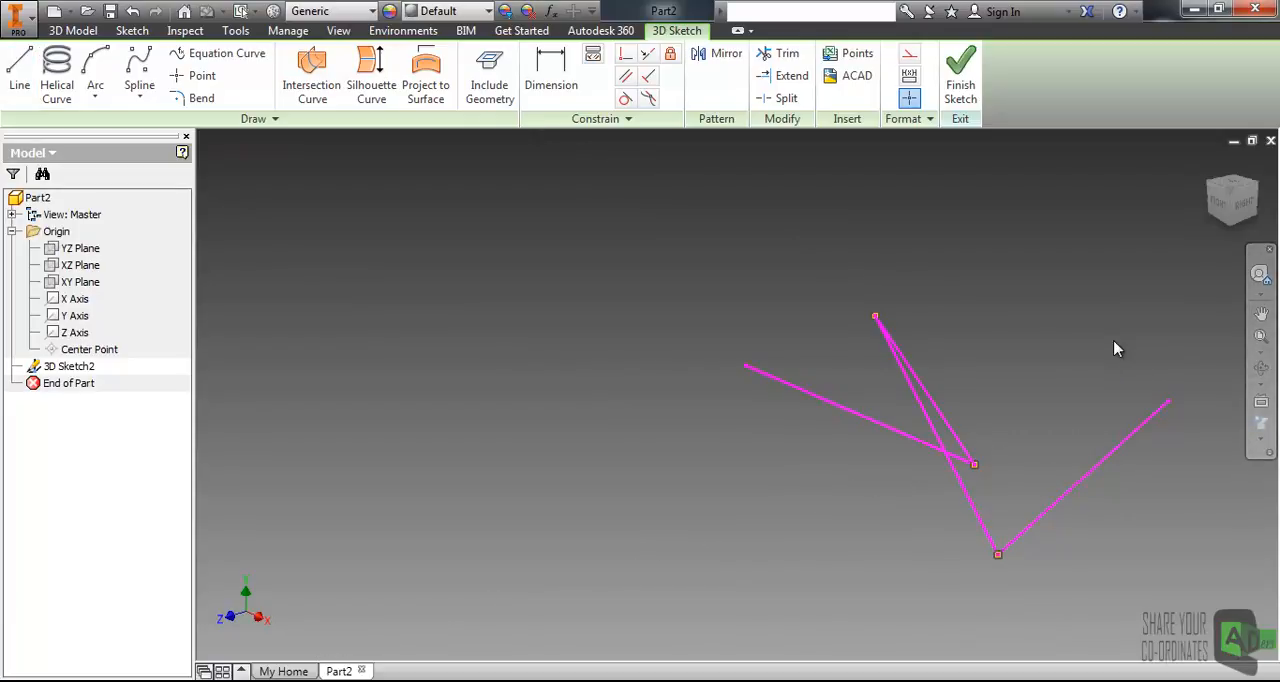
Delete all the line segments from the 3D sketch.
mouse_move(1029, 409)
shift+middle_down()
mouse_move(1057, 386)
mouse_move(1048, 422)
mouse_move(1011, 428)
mouse_move(1063, 423)
mouse_move(851, 403)
mouse_move(694, 452)
mouse_move(669, 423)
mouse_move(723, 420)
mouse_move(608, 420)
mouse_move(569, 437)
mouse_move(623, 414)
mouse_move(624, 427)
shift+middle_up()
scroll(635, 429, down, 4)
scroll(639, 429, up, 4)
scroll(662, 425, down, 2)
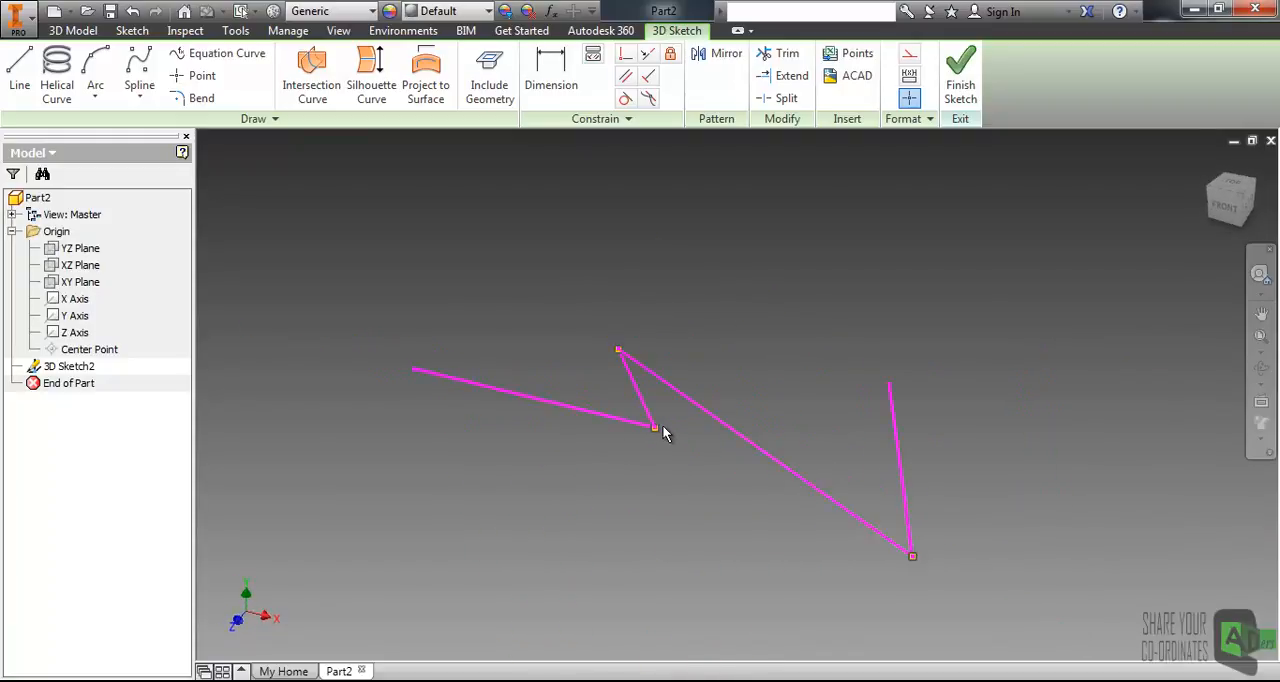
drag(340, 225, 1062, 625)
click(920, 496)
mouse_move(354, 210)
mouse_down()
mouse_move(1048, 566)
mouse_move(1008, 642)
mouse_up()
key(Delete)
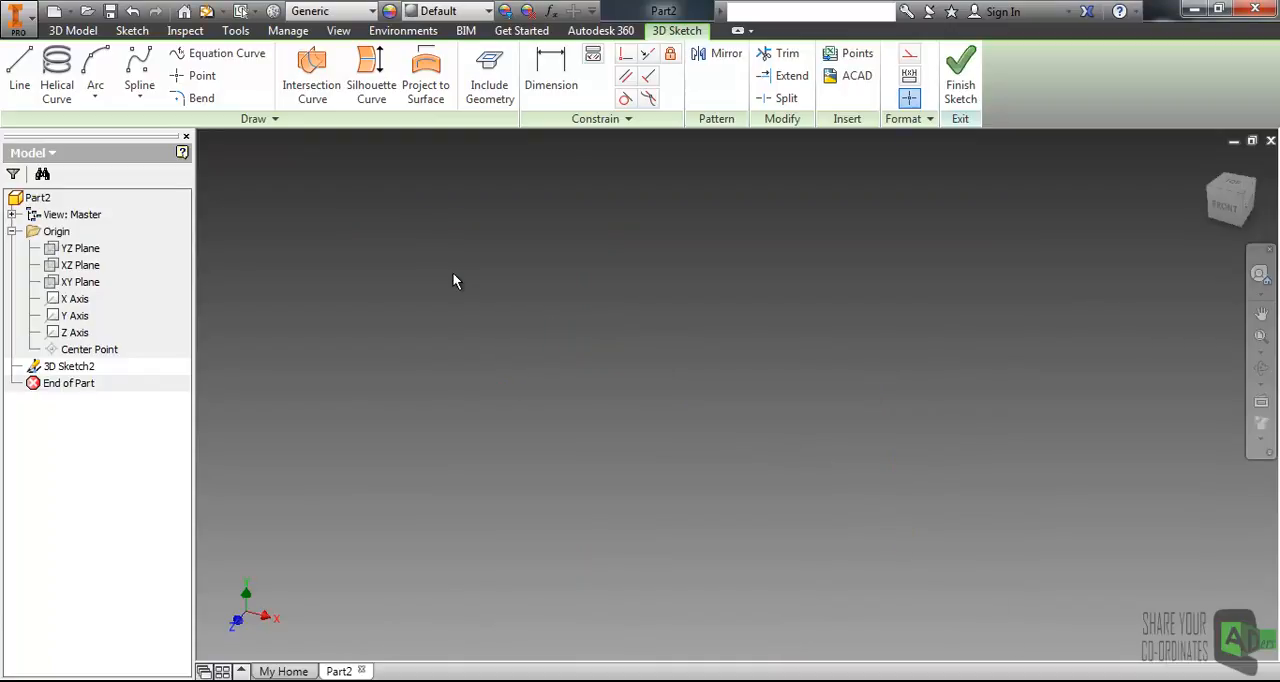
Start a helical curve and define it by Revolution and Height.
click(57, 70)
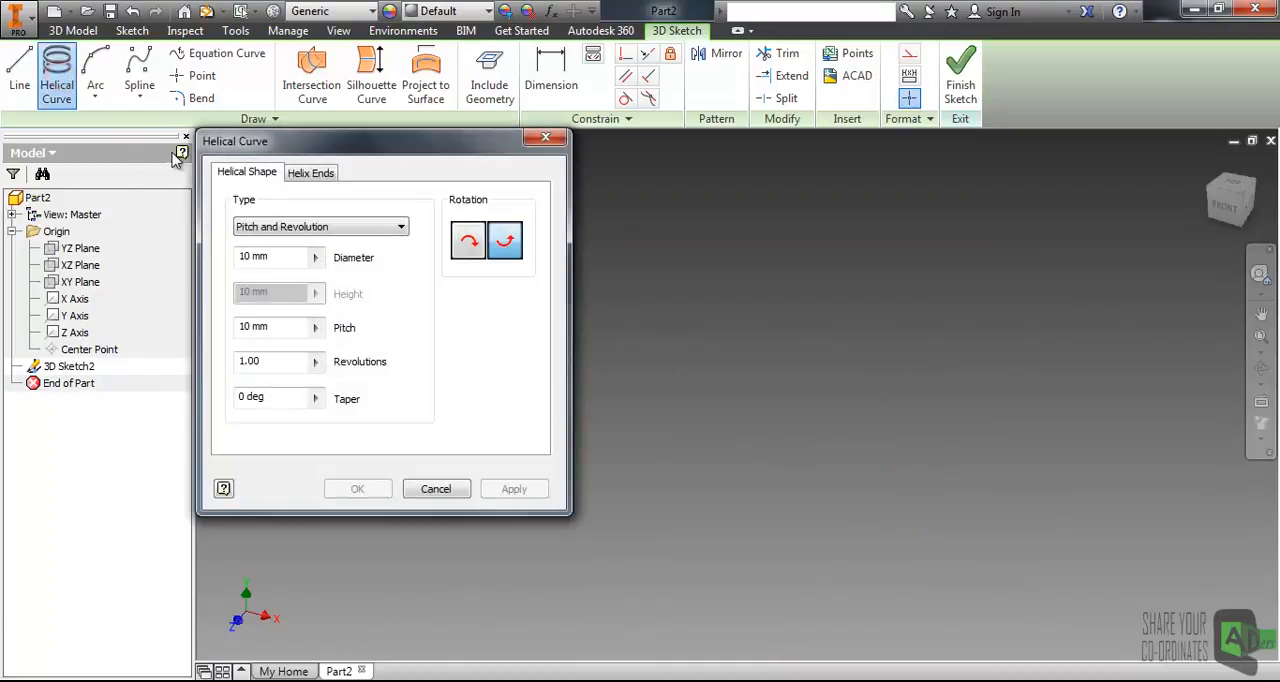
drag(333, 150, 595, 196)
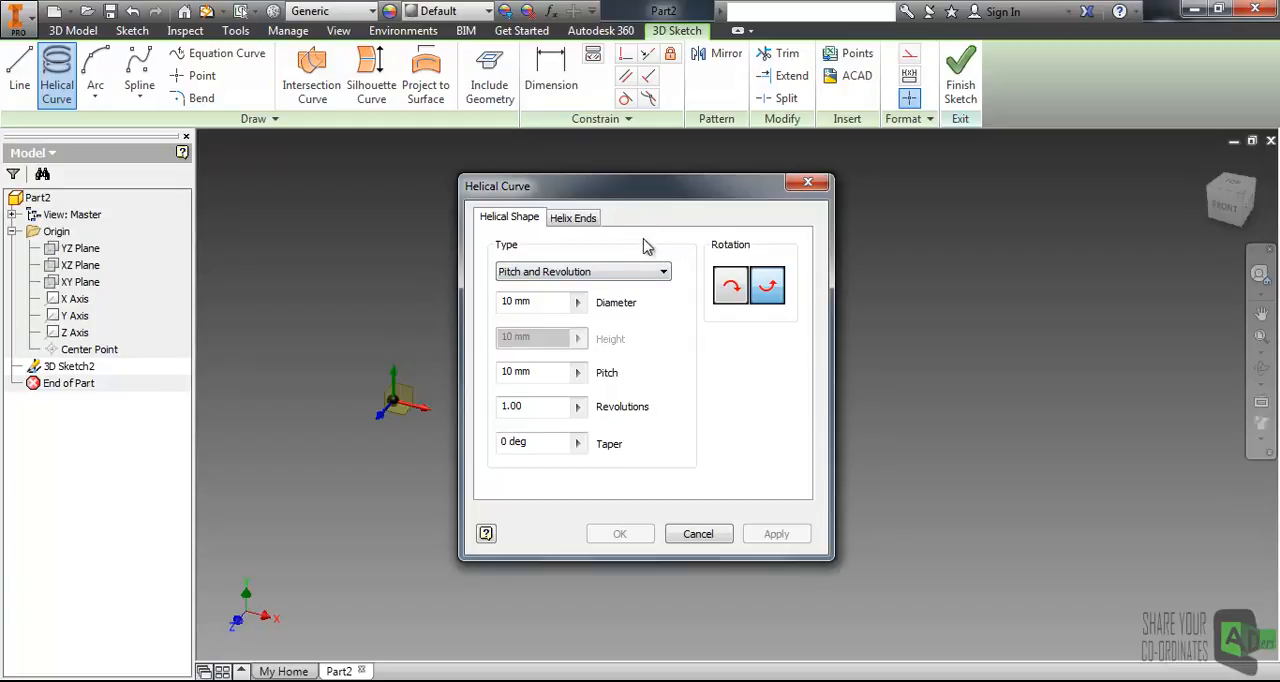
click(612, 274)
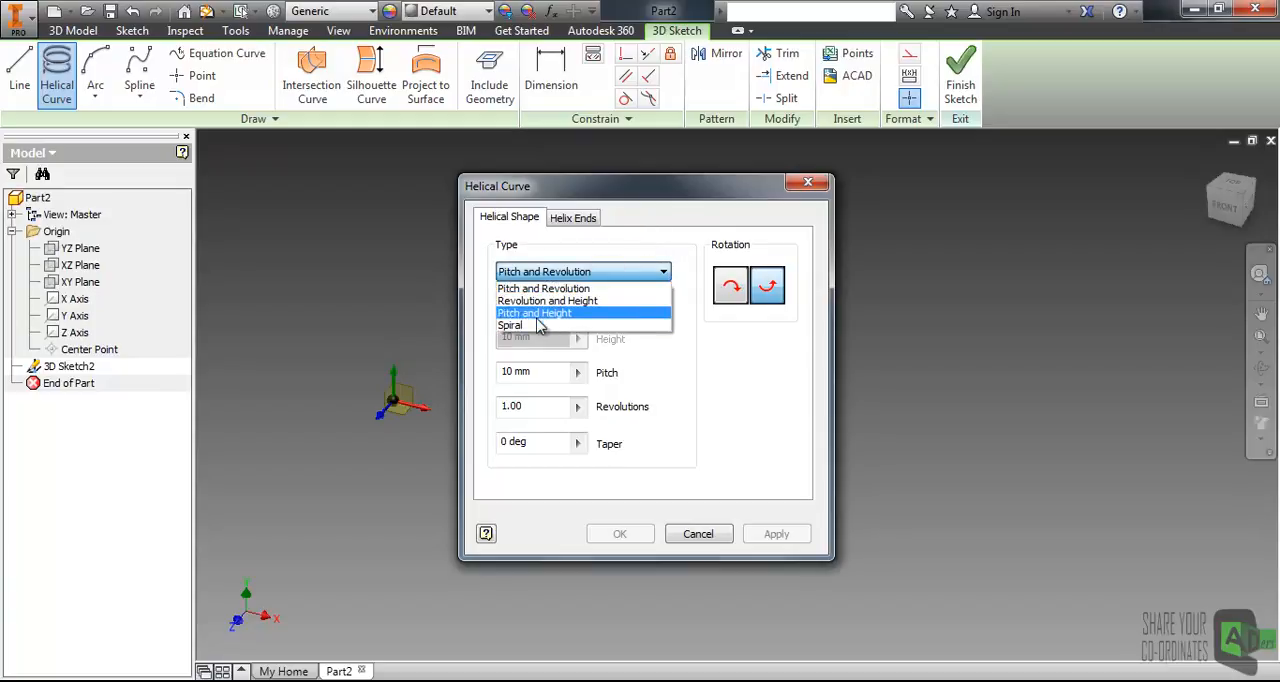
click(605, 301)
drag(588, 188, 690, 212)
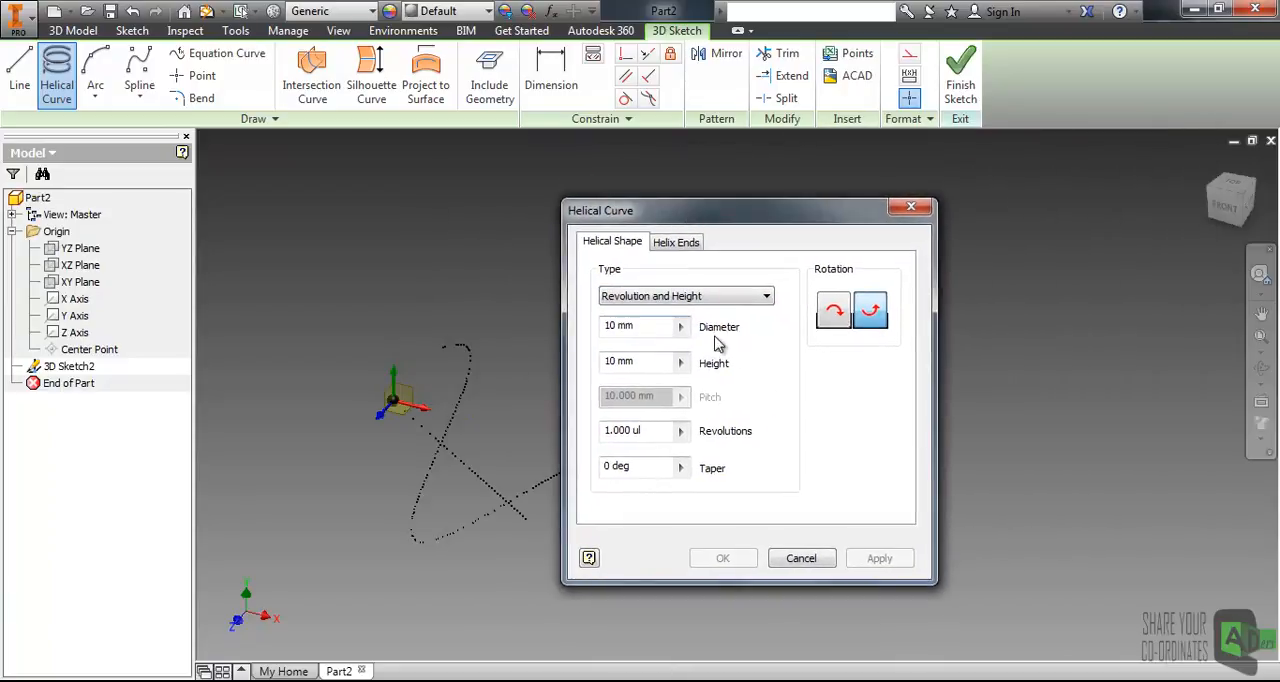
Set the helix height to 20 mm and switch its rotation to clockwise.
drag(652, 327, 590, 323)
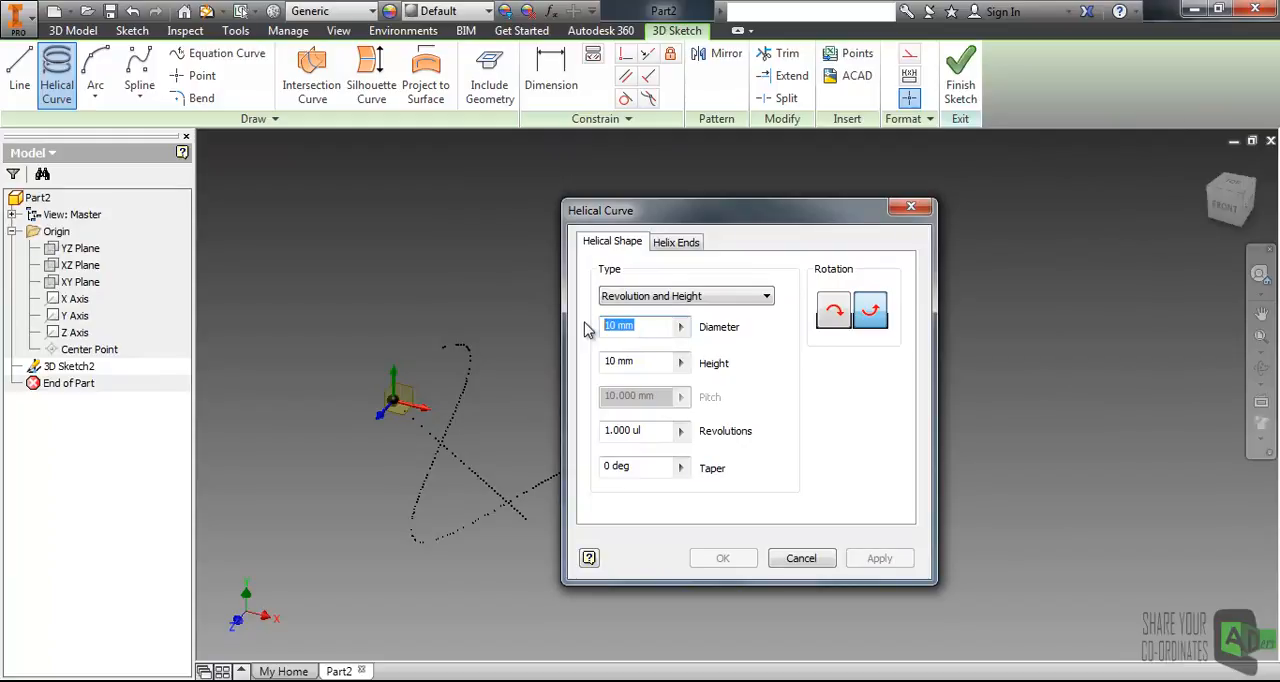
drag(645, 362, 594, 362)
text(20)
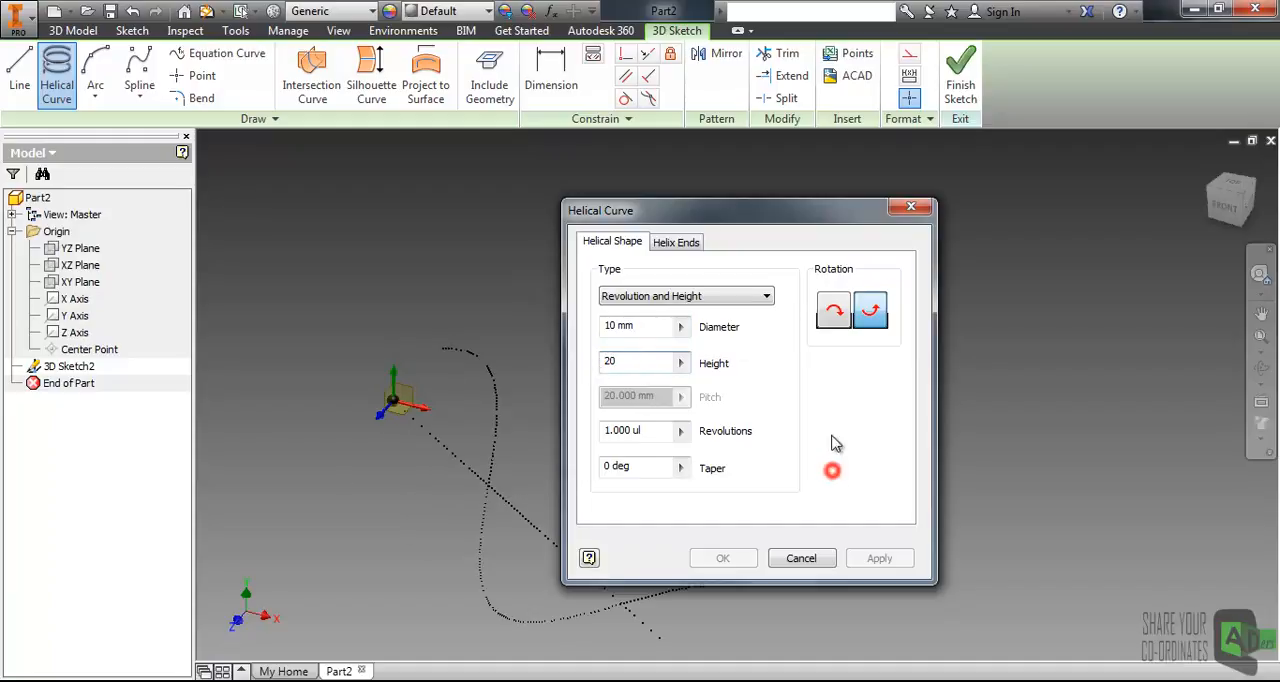
drag(704, 224, 881, 195)
click(984, 286)
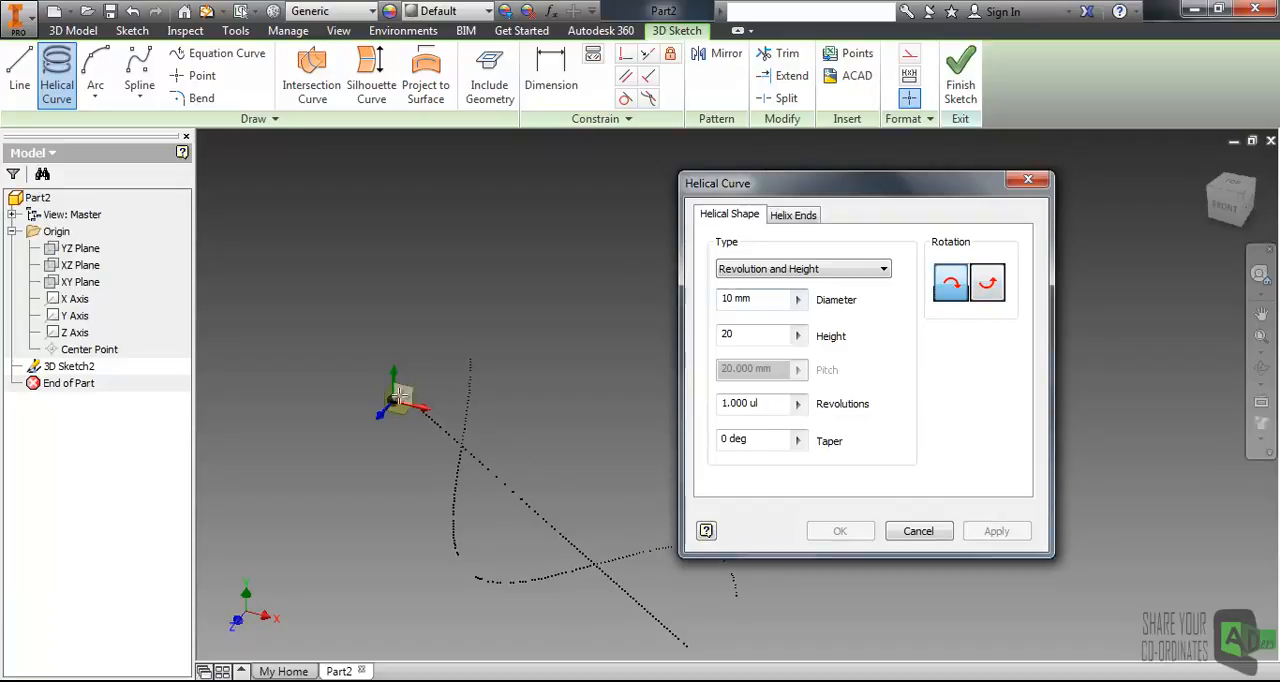
Place the helix in empty space with a vertical axis and a diameter of about 23 mm.
click(404, 391)
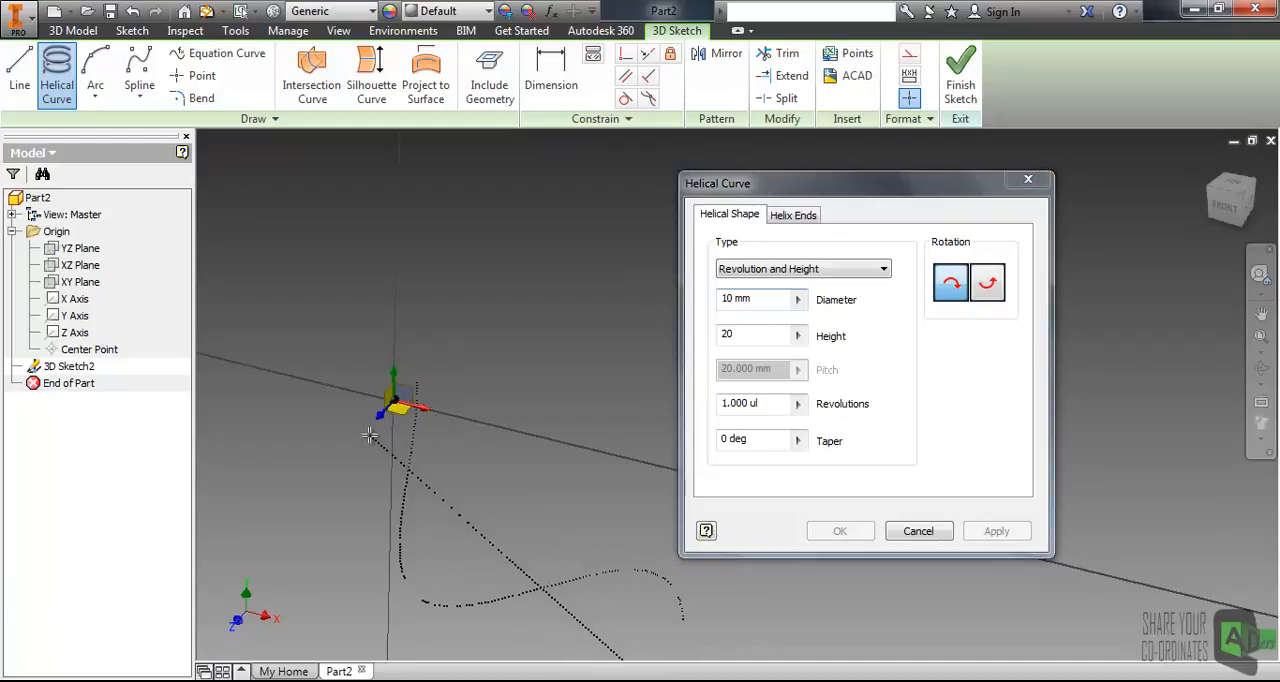
click(449, 383)
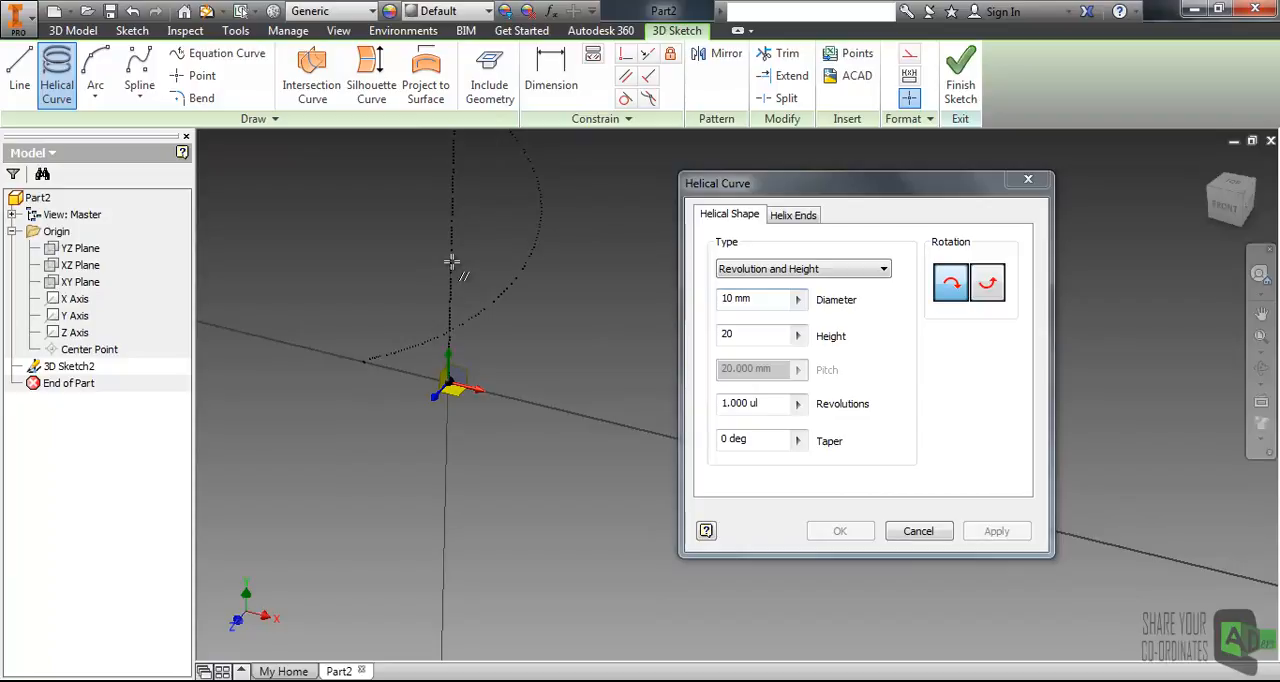
click(452, 262)
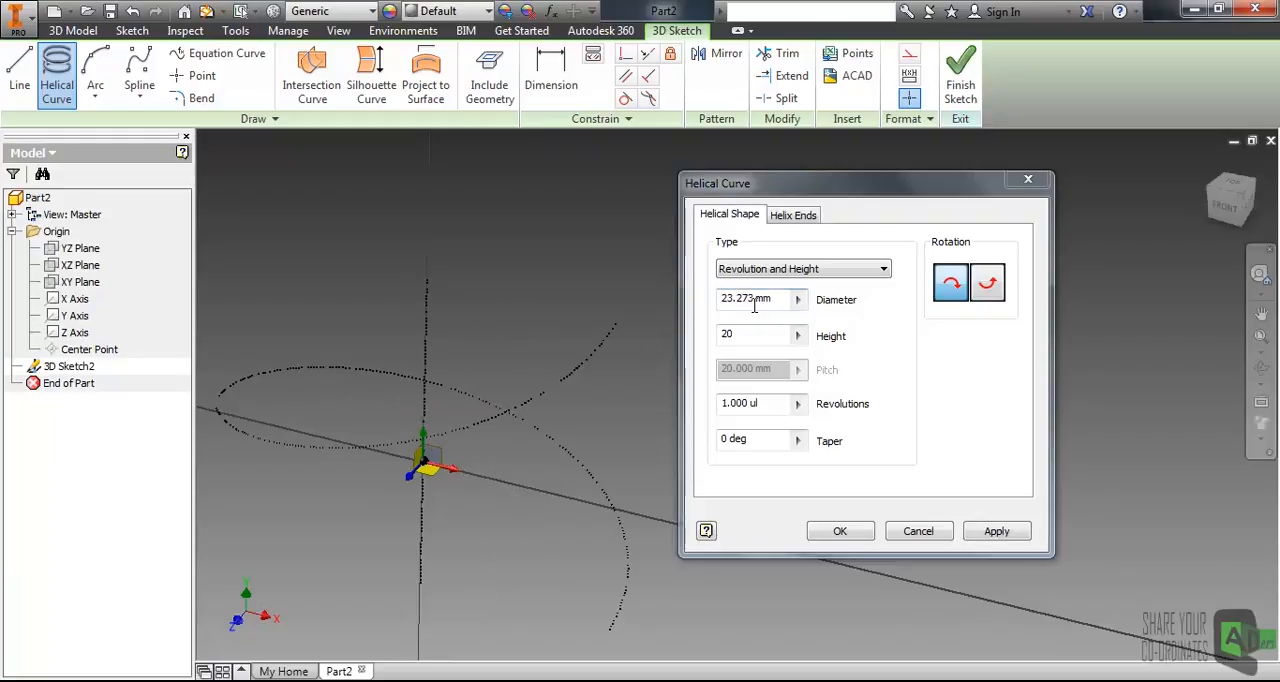
Set the helix diameter to 10 mm and its revolutions to 10, and create the curve.
click(762, 300)
text(10)
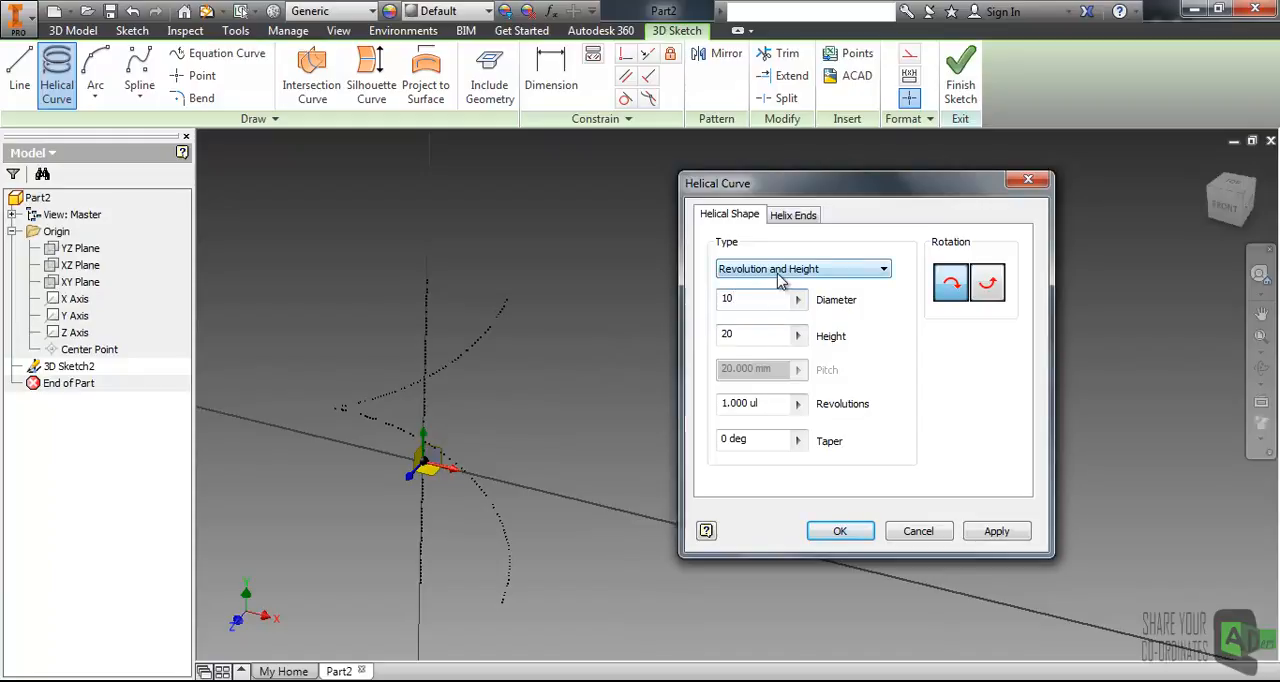
click(716, 402)
text(10)
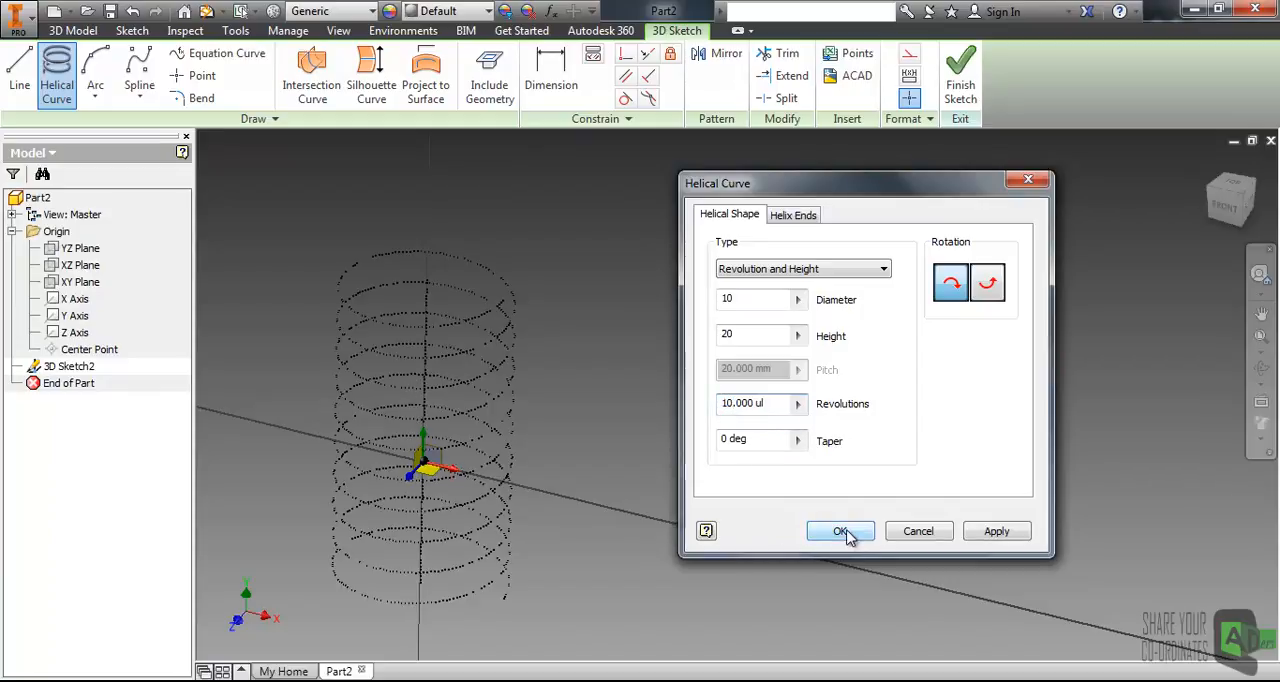
click(990, 530)
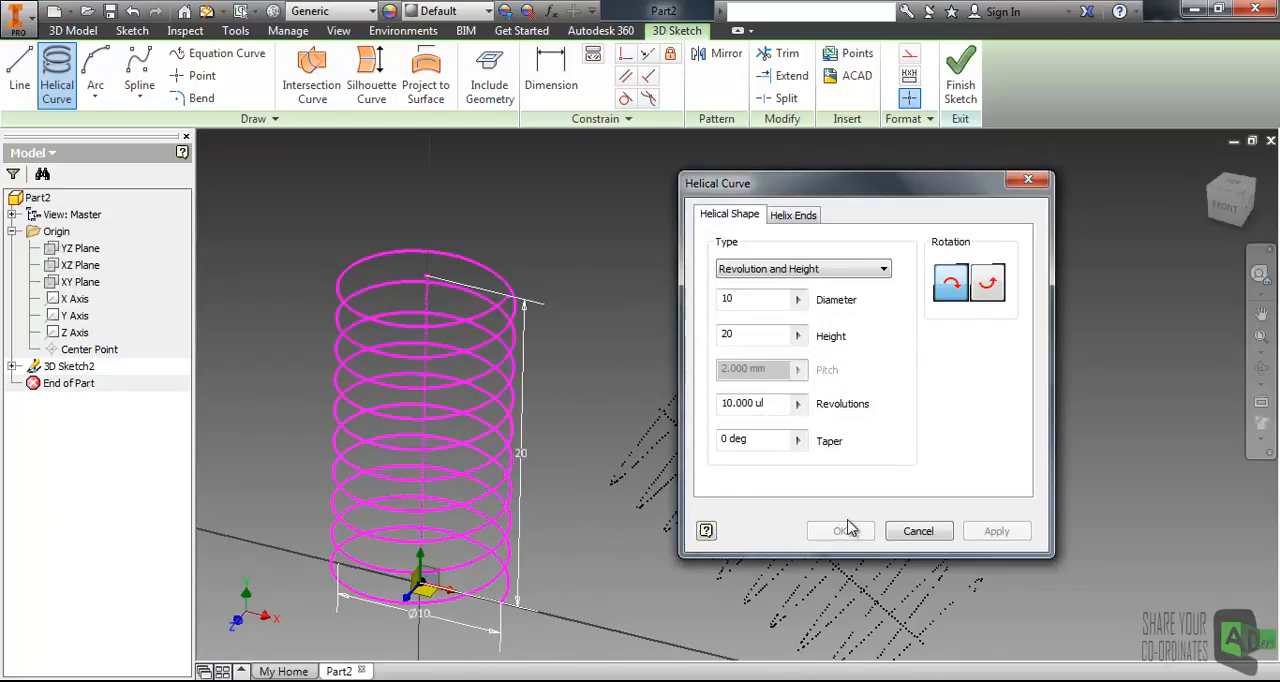
click(918, 531)
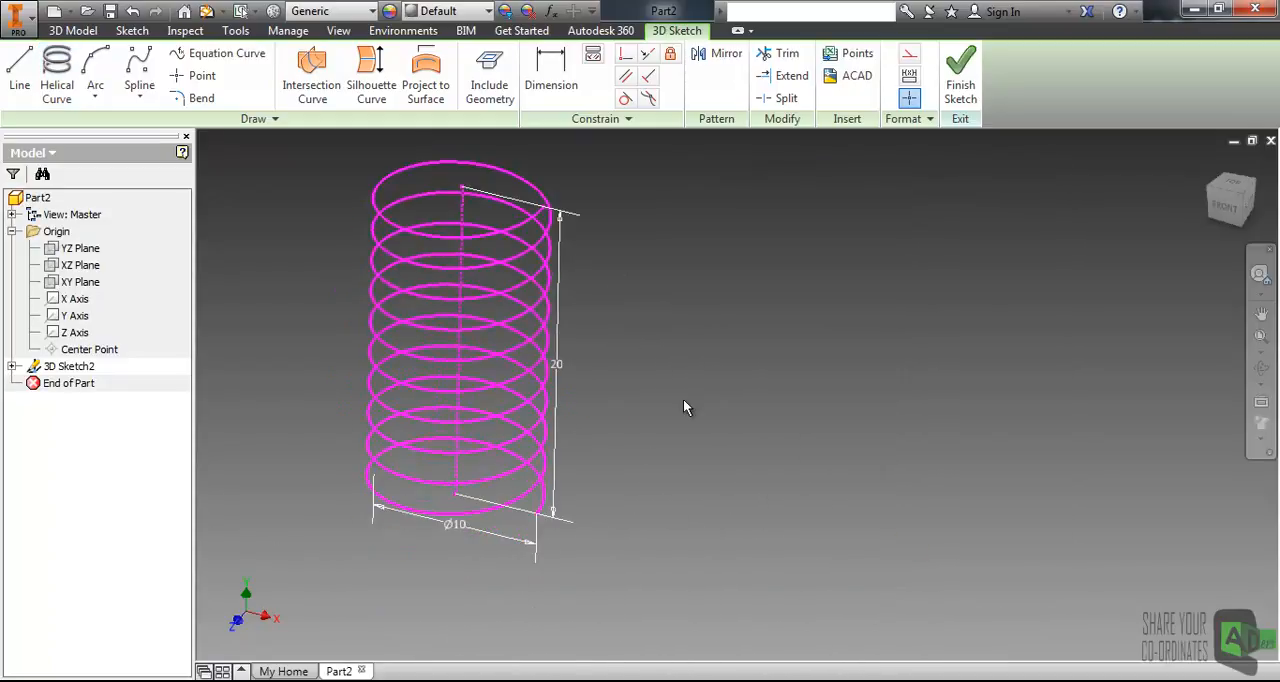
click(459, 528)
click(603, 460)
click(557, 366)
click(672, 375)
Draw a three-point arc beside the helix, bulging downward with its far end higher than its start.
mouse_move(696, 302)
middle_down()
mouse_move(580, 354)
mouse_move(549, 351)
middle_up()
click(94, 96)
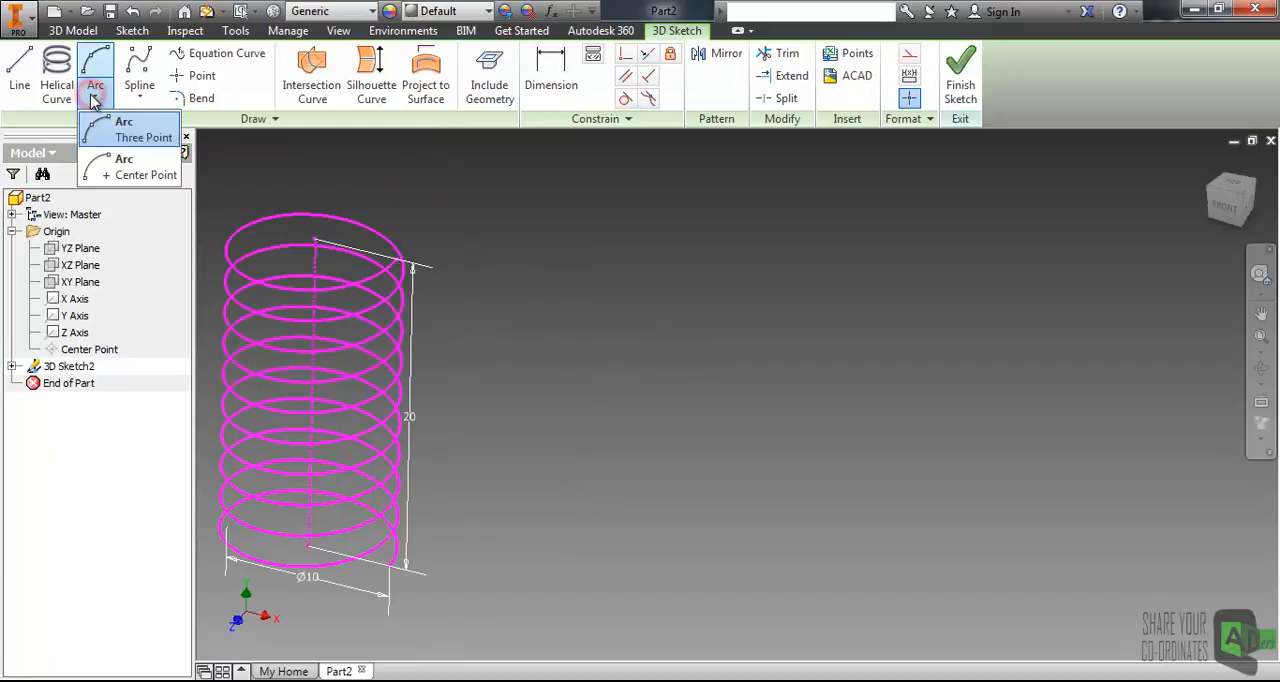
click(91, 64)
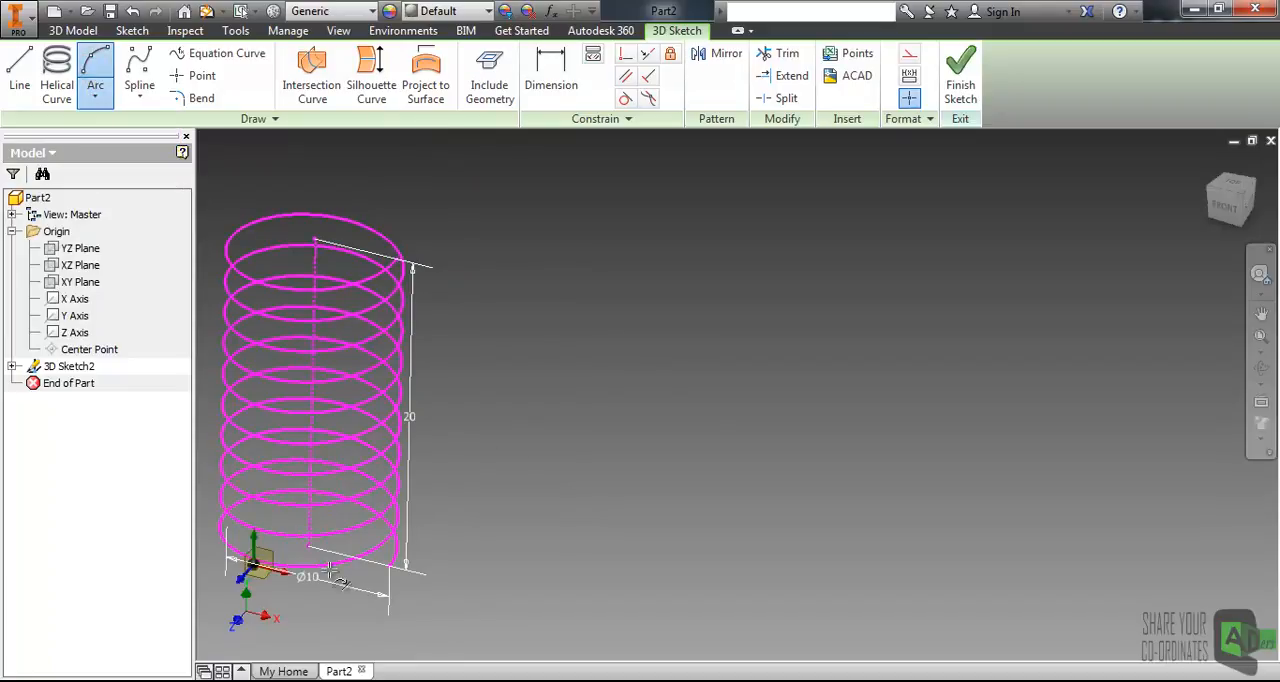
scroll(433, 505, down, 3)
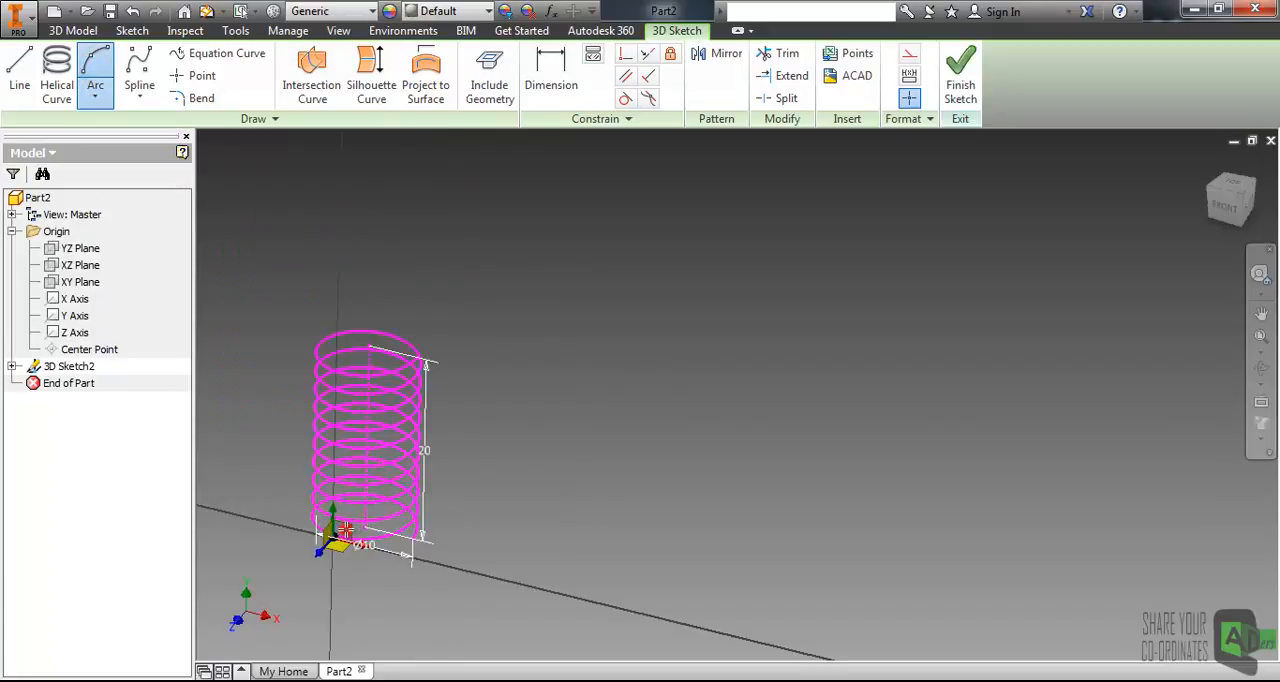
click(594, 462)
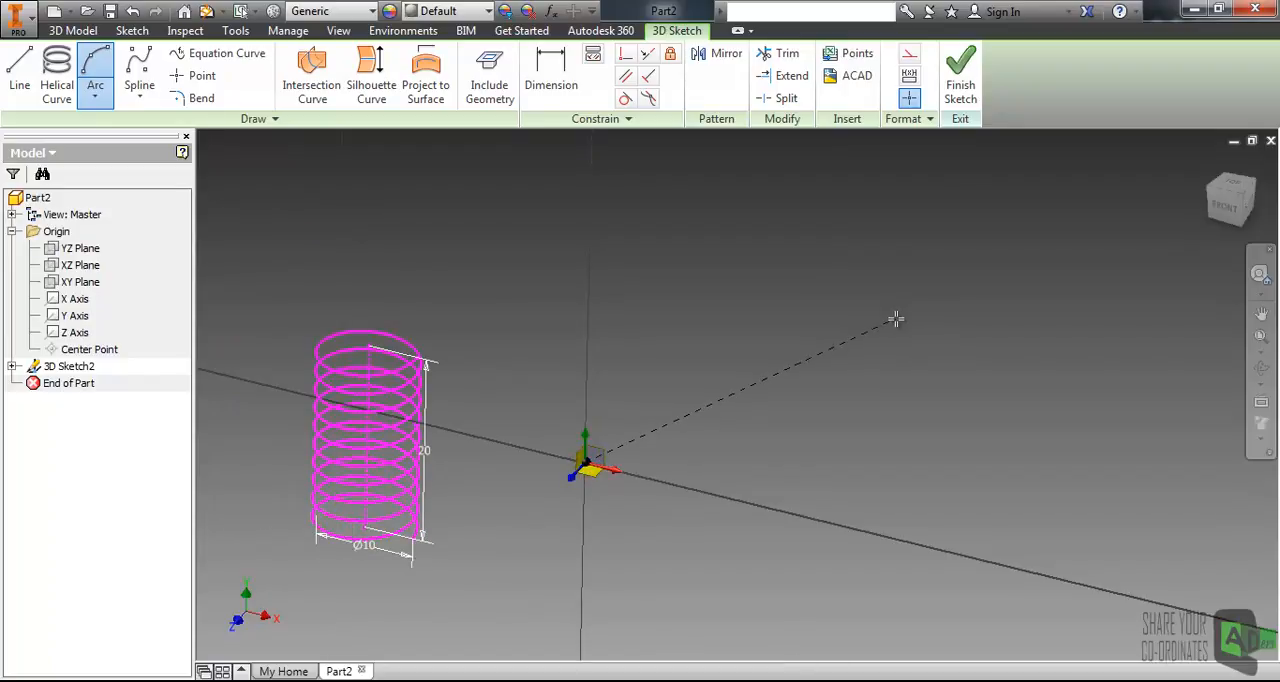
click(843, 326)
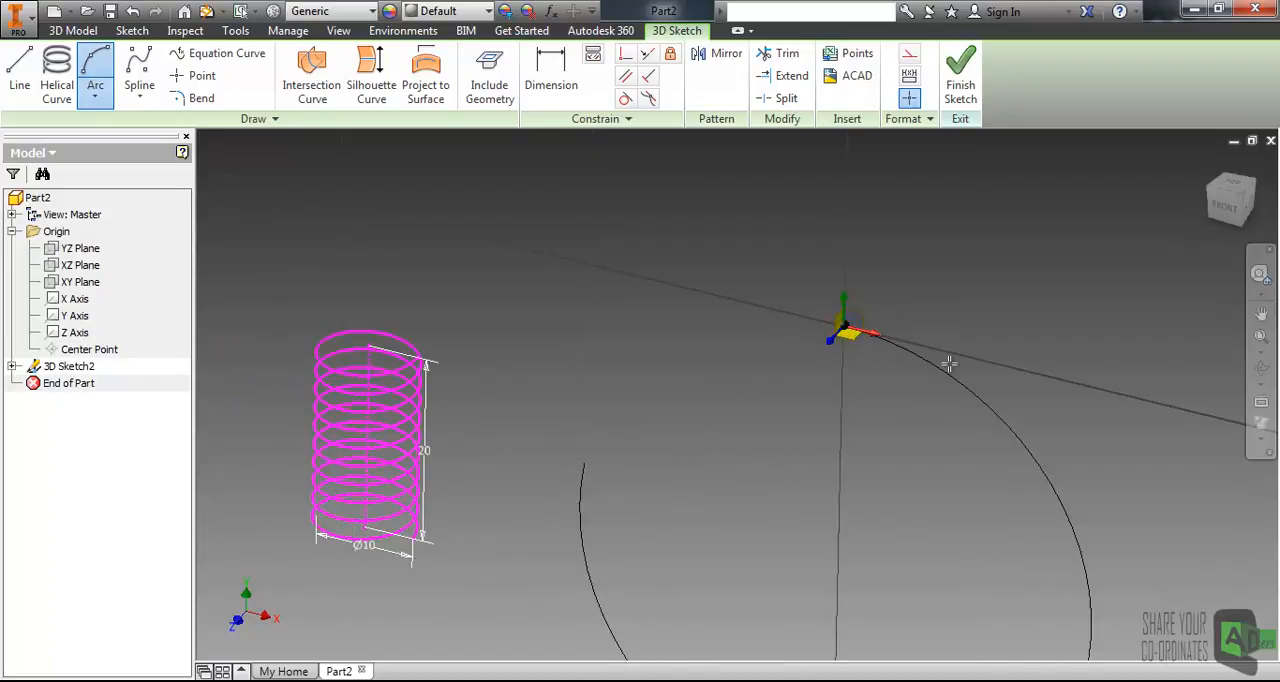
click(752, 438)
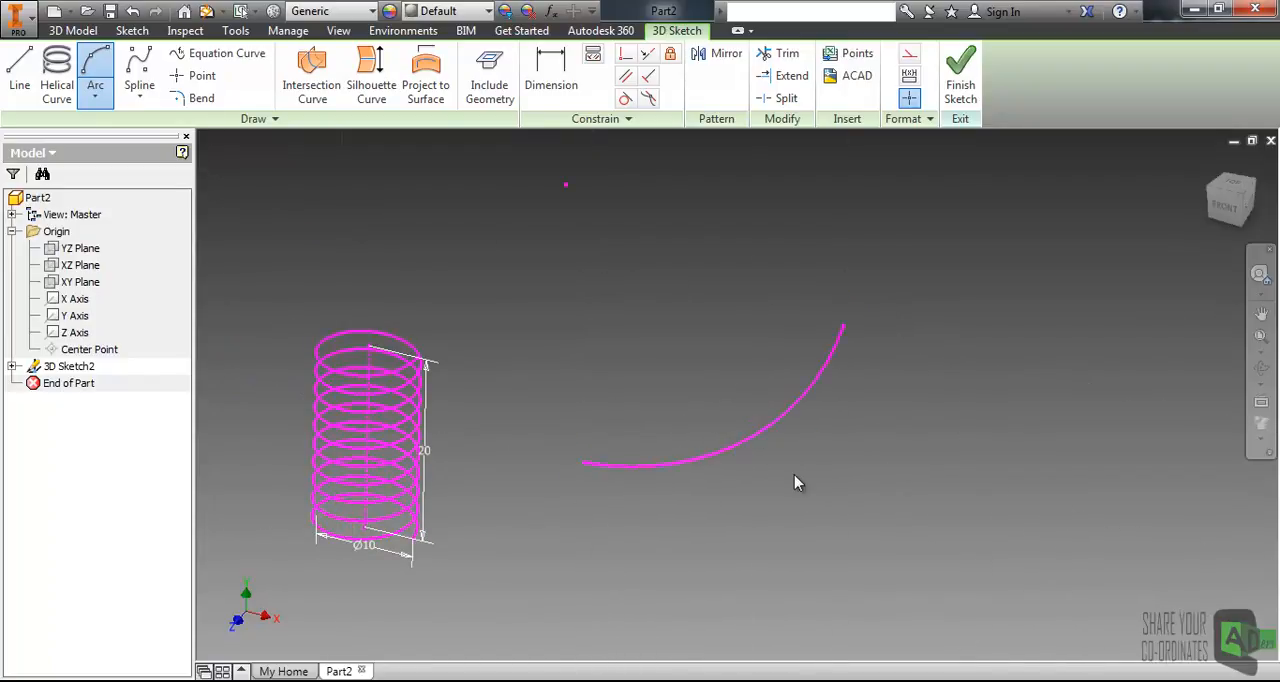
middle_drag(820, 323, 528, 345)
key(Escape)
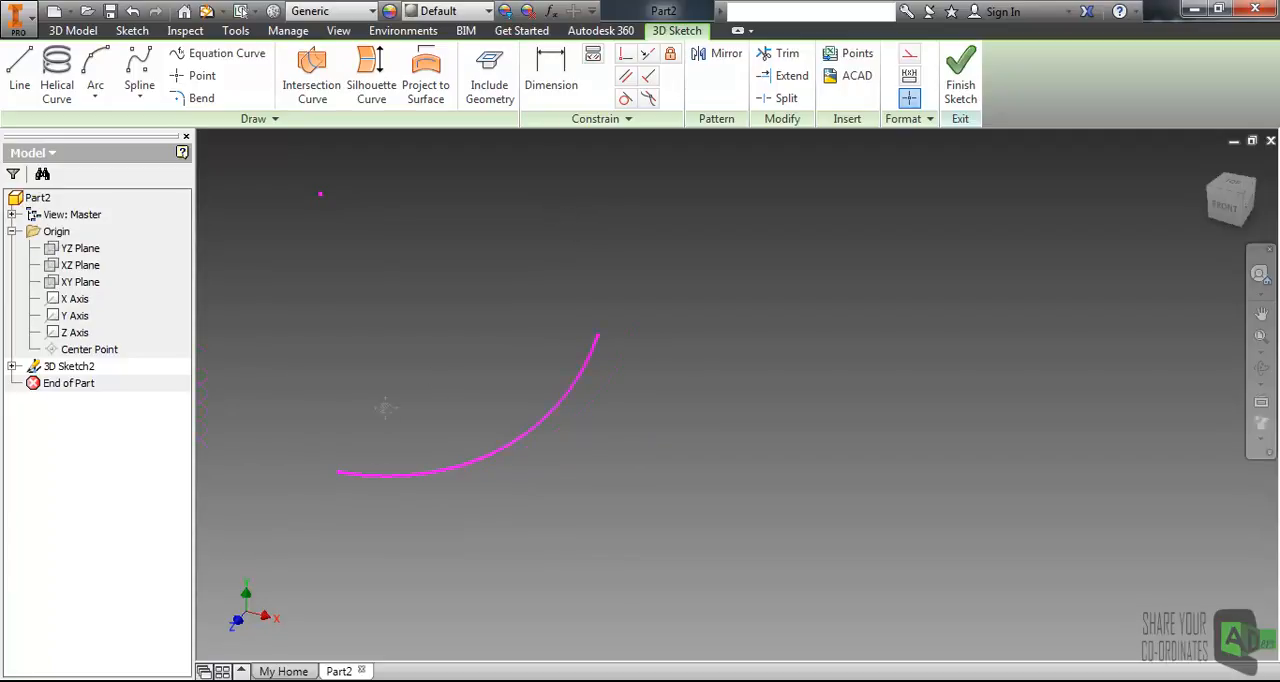
Draw a line about 39 mm long that passes across the arc's upper end and slopes slightly down to the right.
middle_drag(379, 407, 459, 391)
click(19, 70)
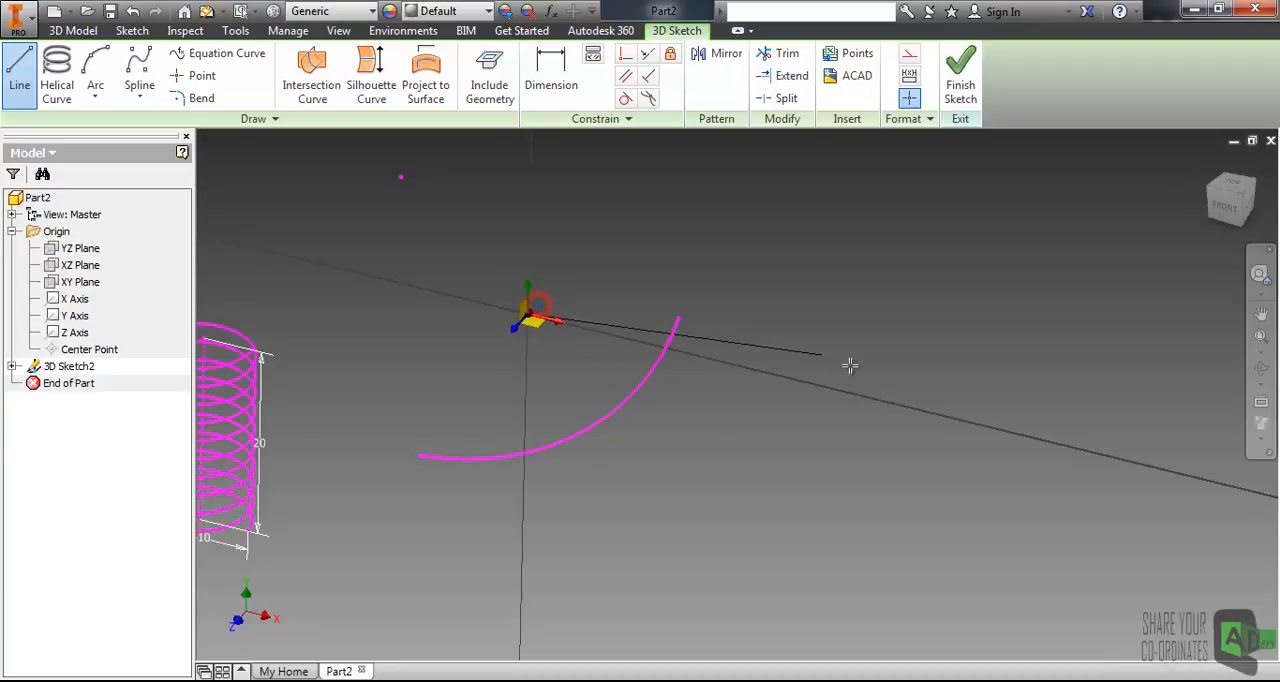
click(903, 347)
key(Escape)
Dimension the new line above it and set its length to 40 mm.
click(551, 75)
click(759, 339)
click(714, 264)
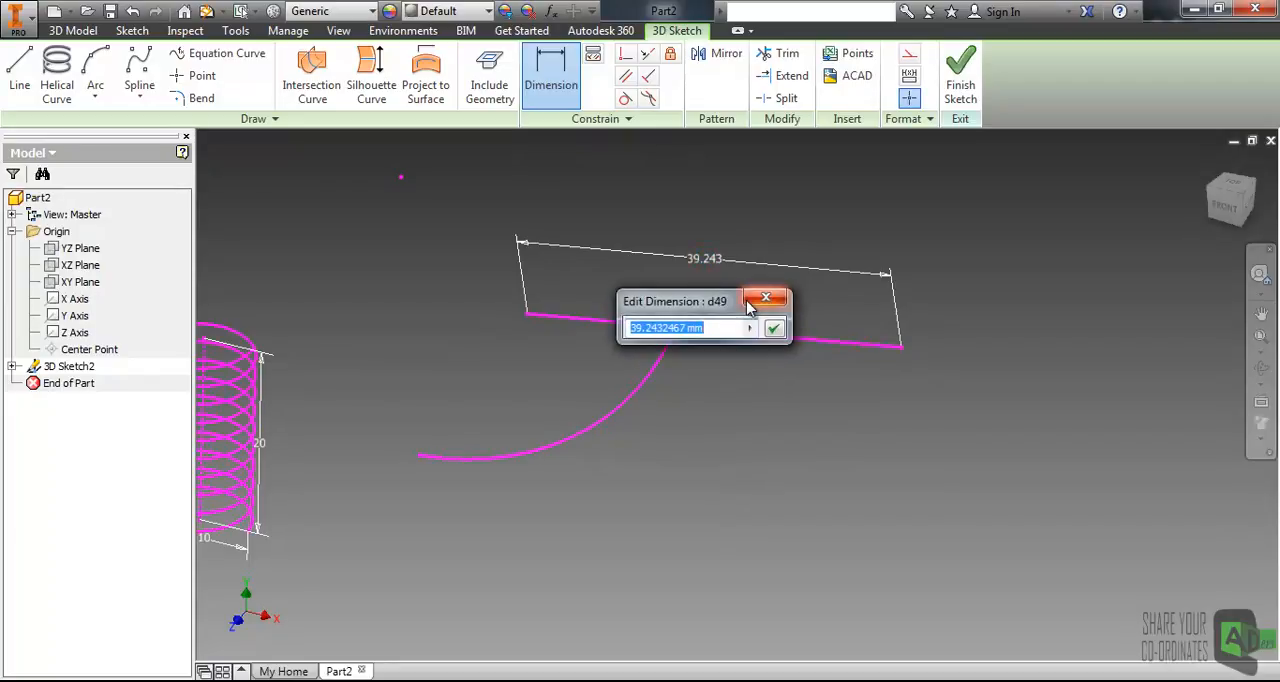
text(40)
key(Return)
key(Escape)
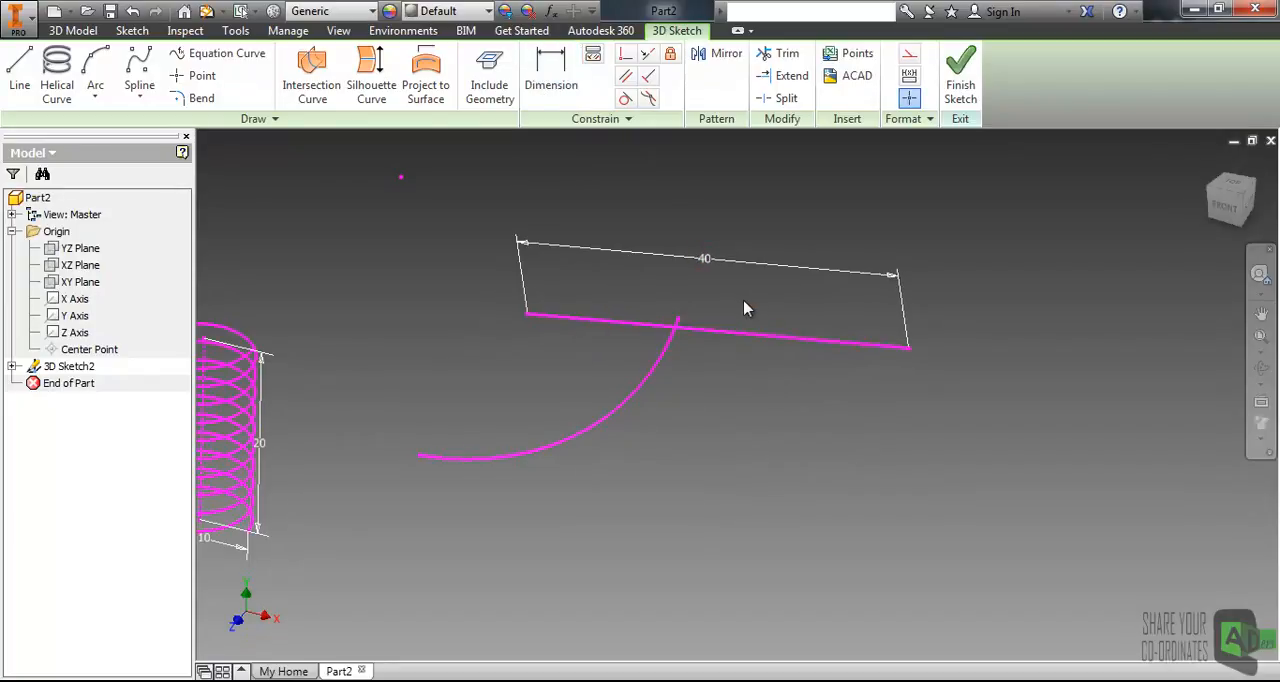
middle_drag(689, 338, 670, 442)
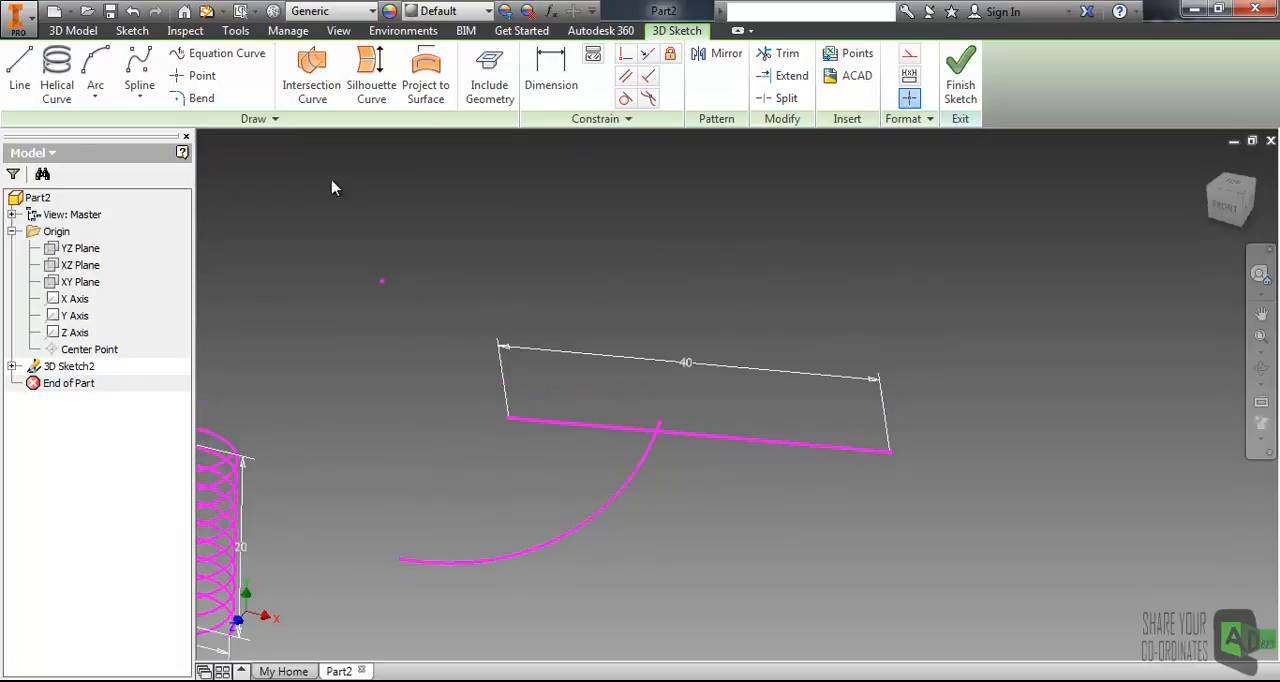
mouse_move(520, 264)
middle_down()
mouse_move(582, 283)
mouse_move(609, 264)
middle_up()
scroll(609, 265, up, 3)
scroll(619, 306, down, 4)
mouse_move(572, 305)
middle_down()
mouse_move(602, 324)
mouse_move(588, 319)
middle_up()
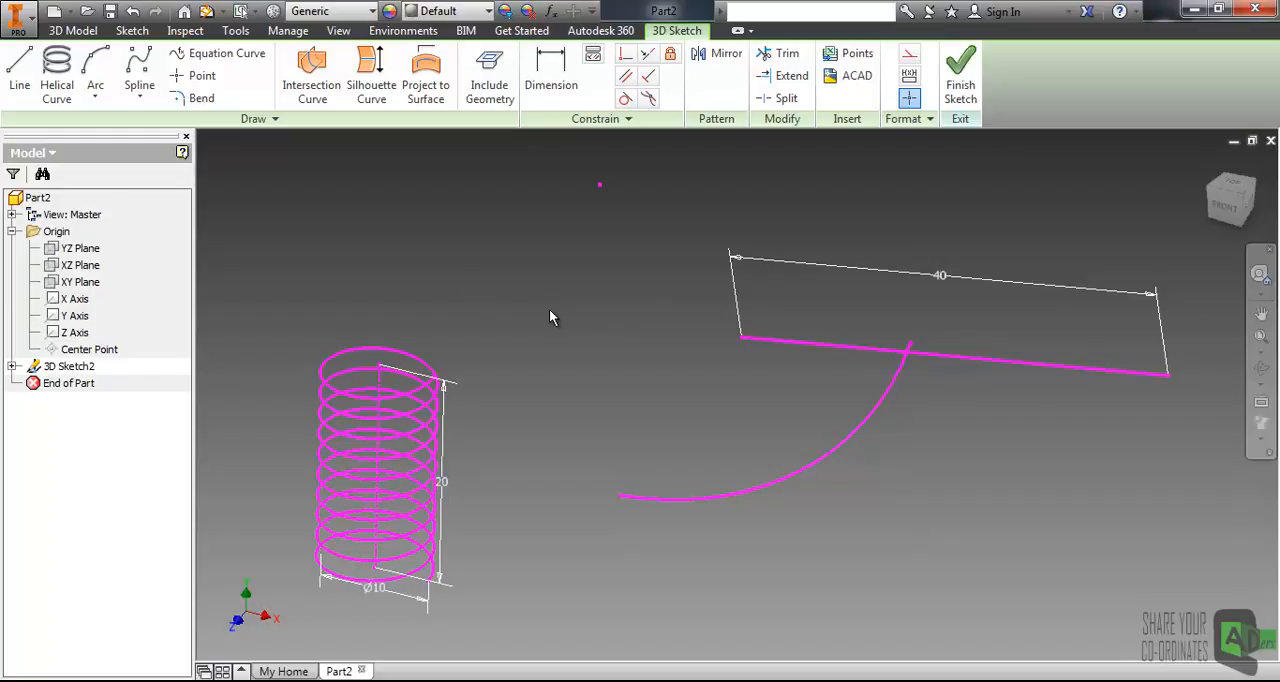
middle_drag(438, 233, 450, 248)
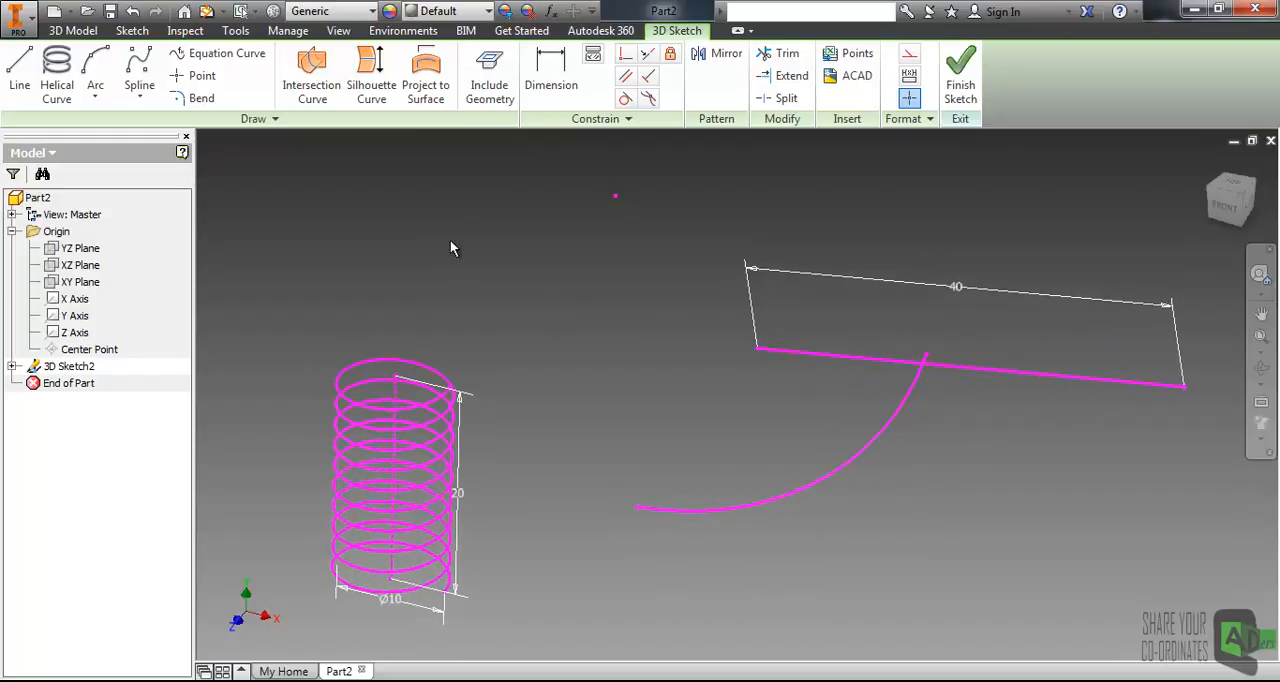
middle_drag(528, 406, 528, 378)
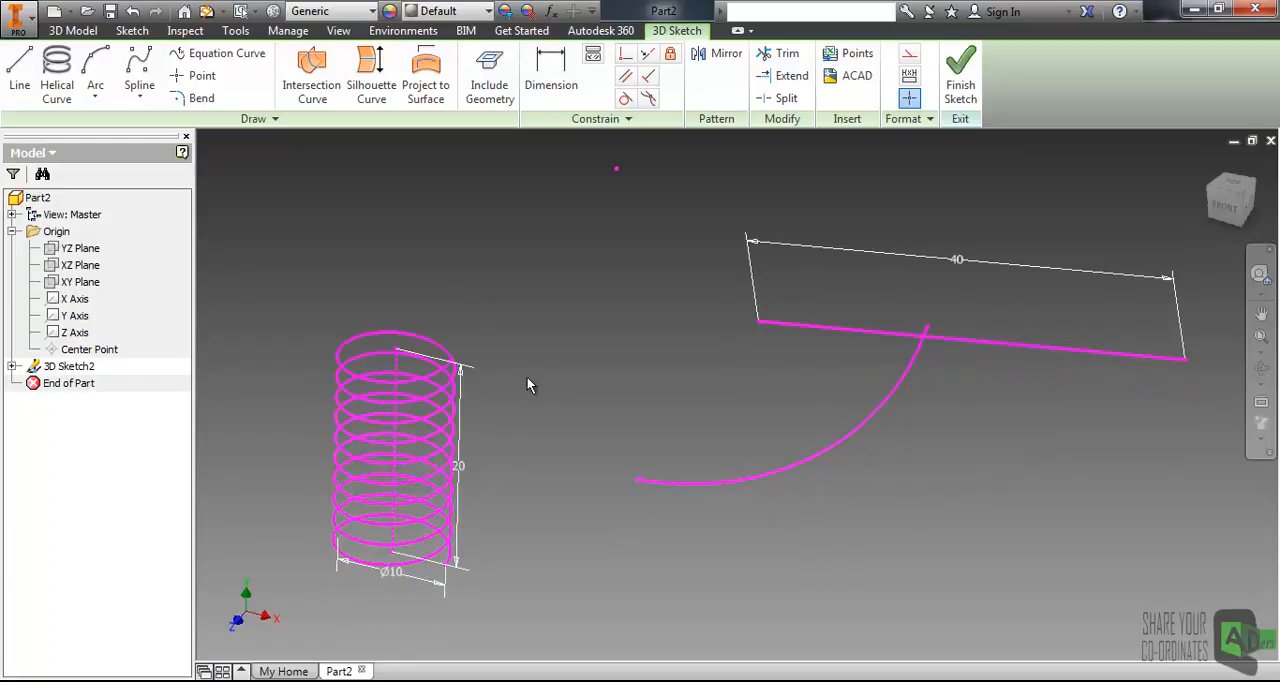